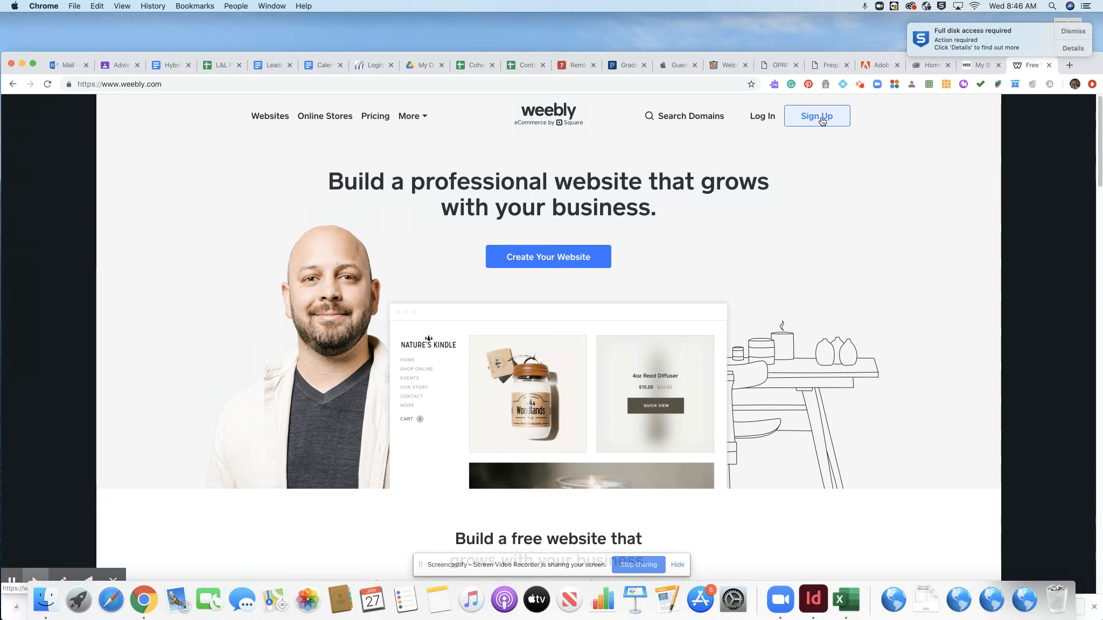
- Sign in to Weebly with the saved account e-mail and autofilled password to reach the dashboard
left_click(763, 120)
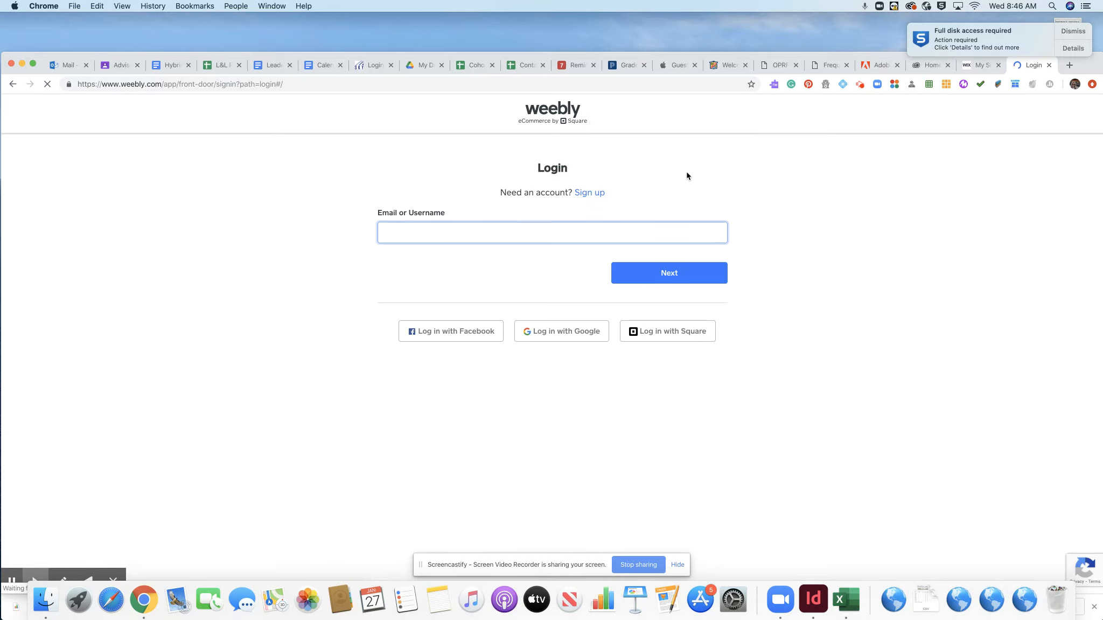
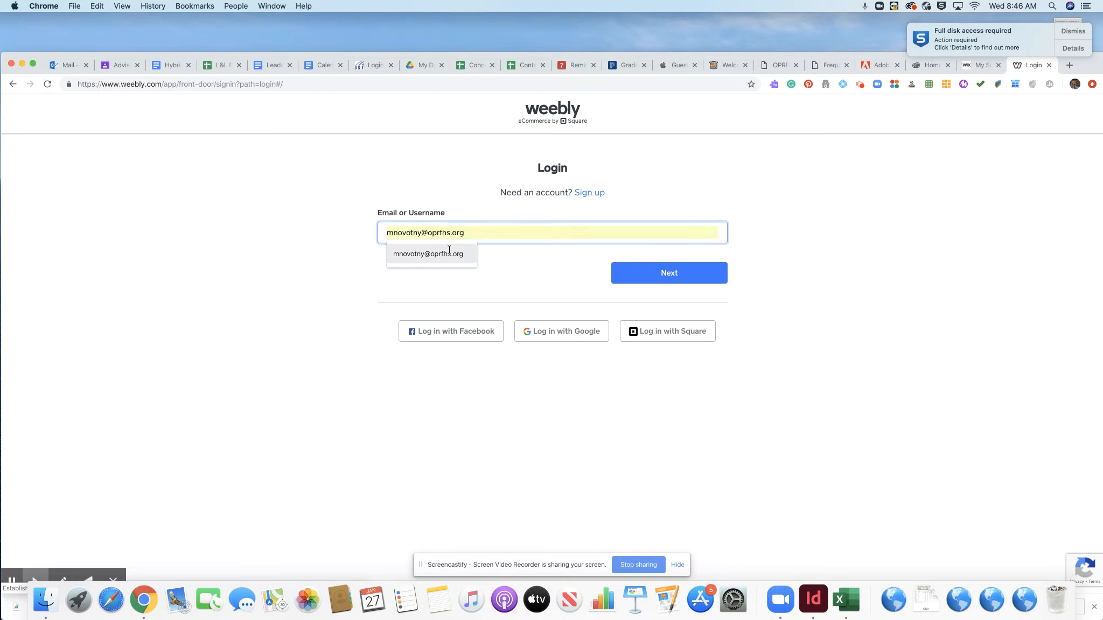
left_click(447, 254)
left_click(671, 274)
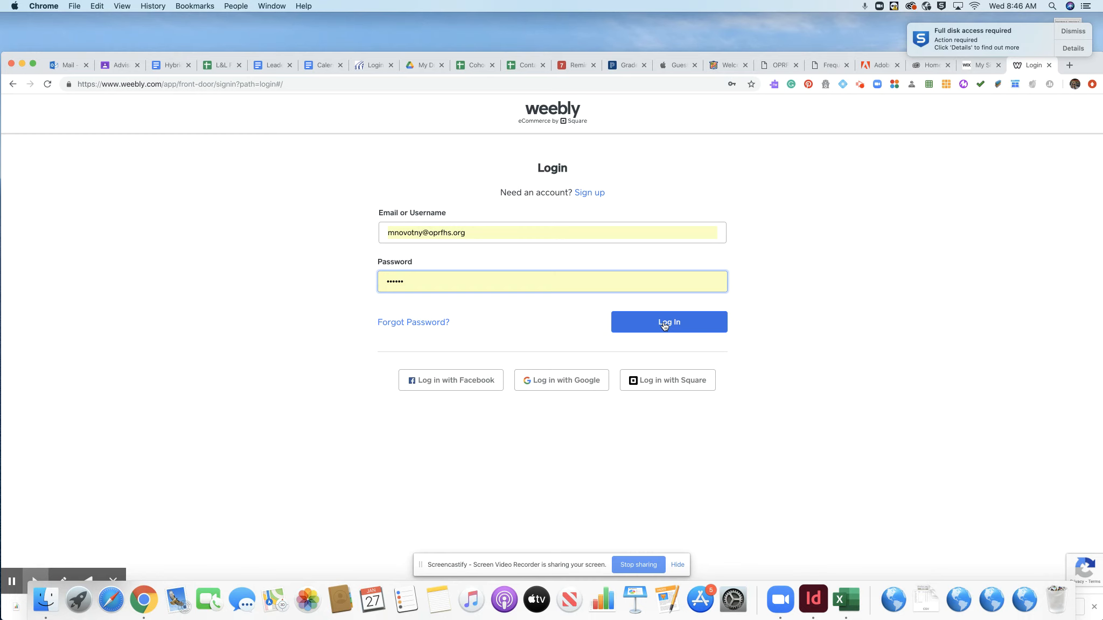
left_click(665, 326)
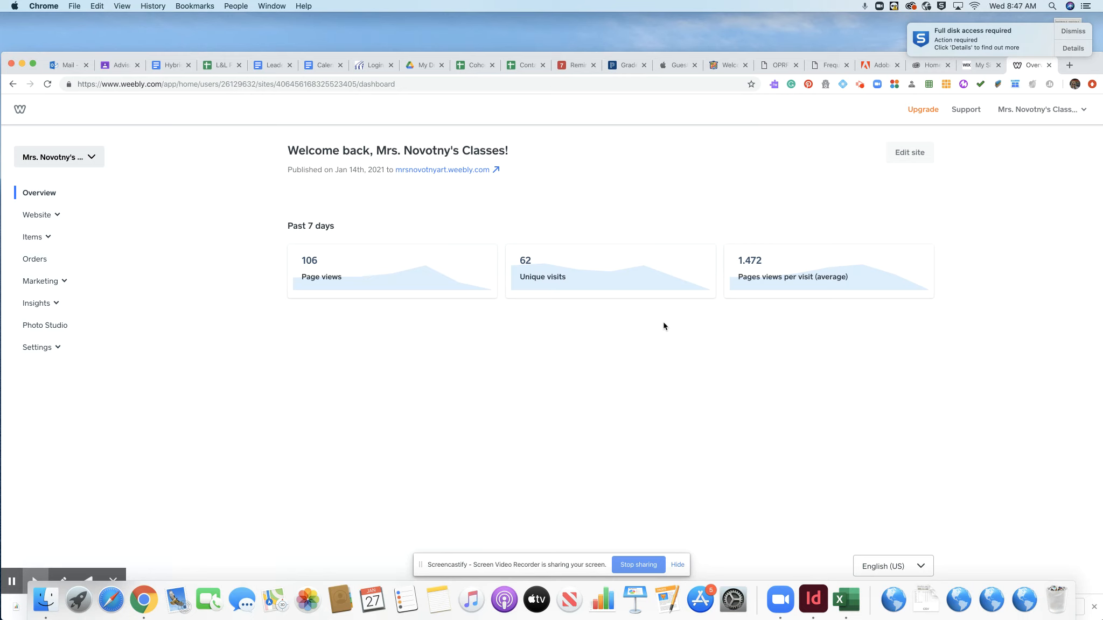
- Switch to the Advanced Graphic Design site and open it in the editor
left_click(91, 157)
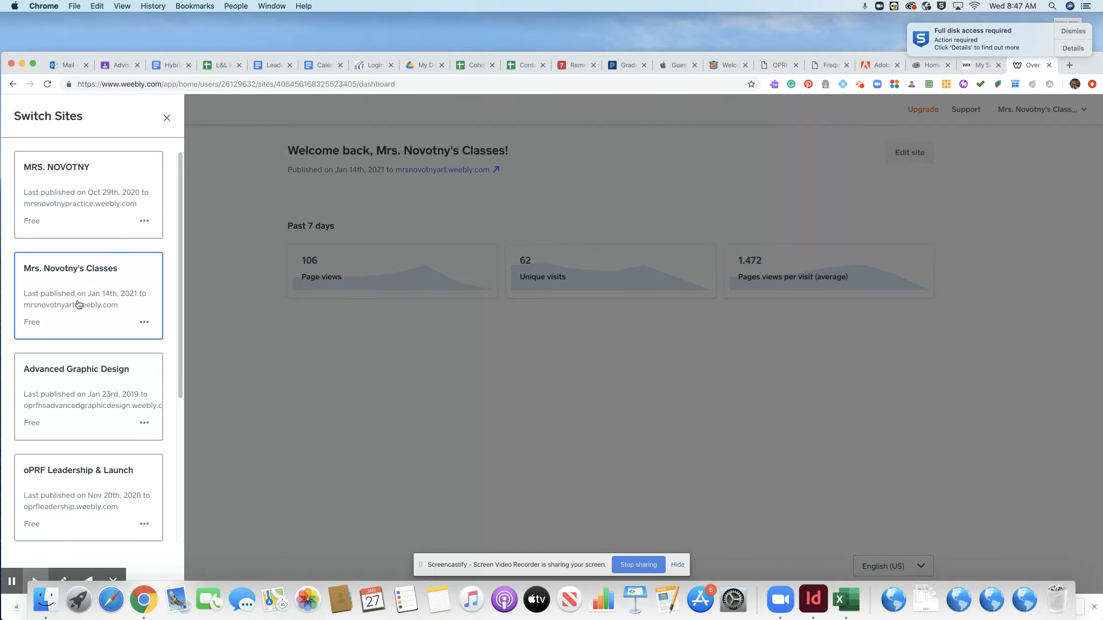
left_click(93, 401)
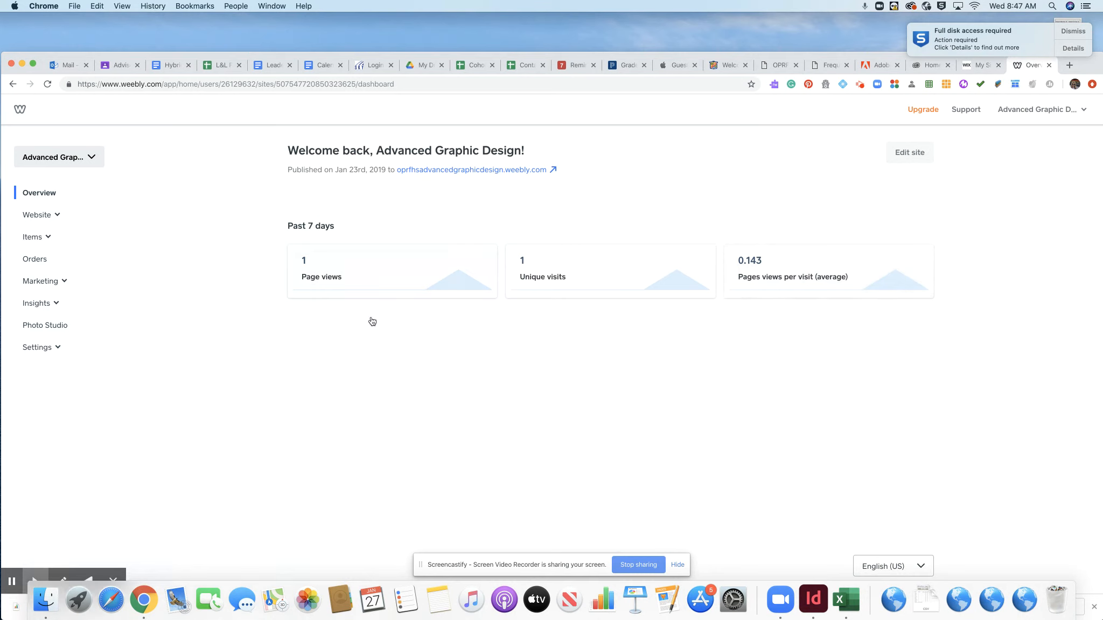
left_click(912, 154)
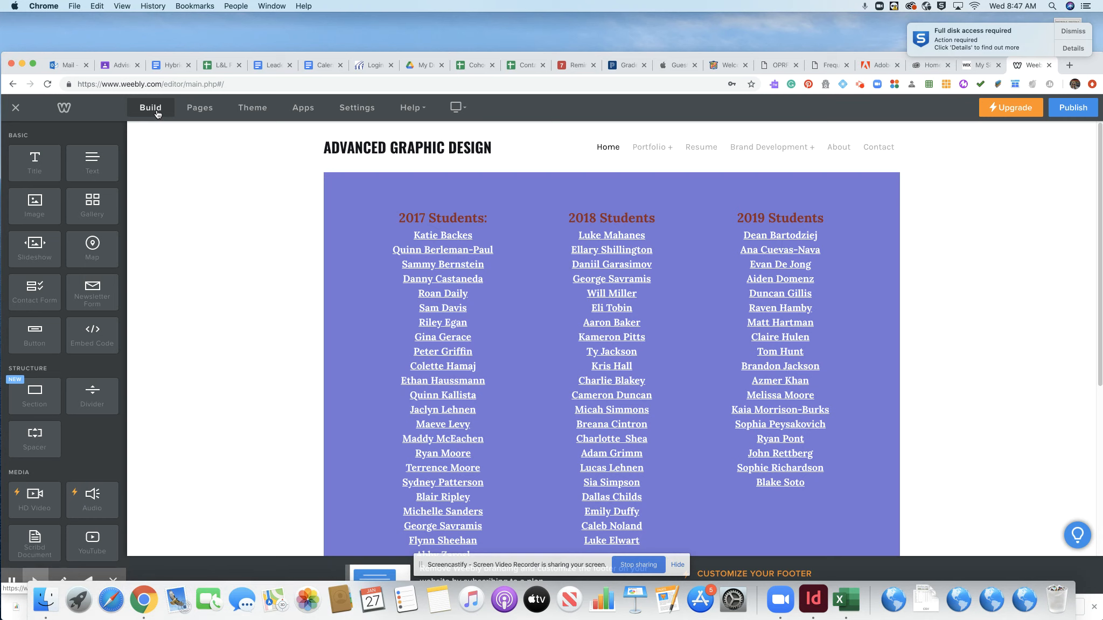
- Go to the Theme settings and open the Theme Gallery with Change Theme
left_click(198, 110)
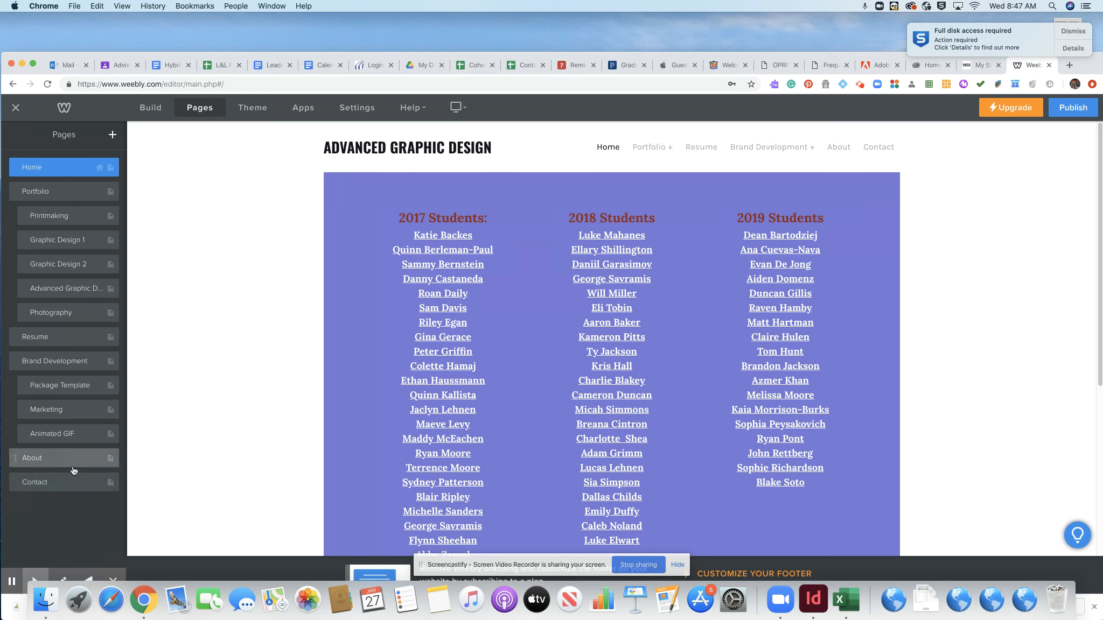
left_click(255, 109)
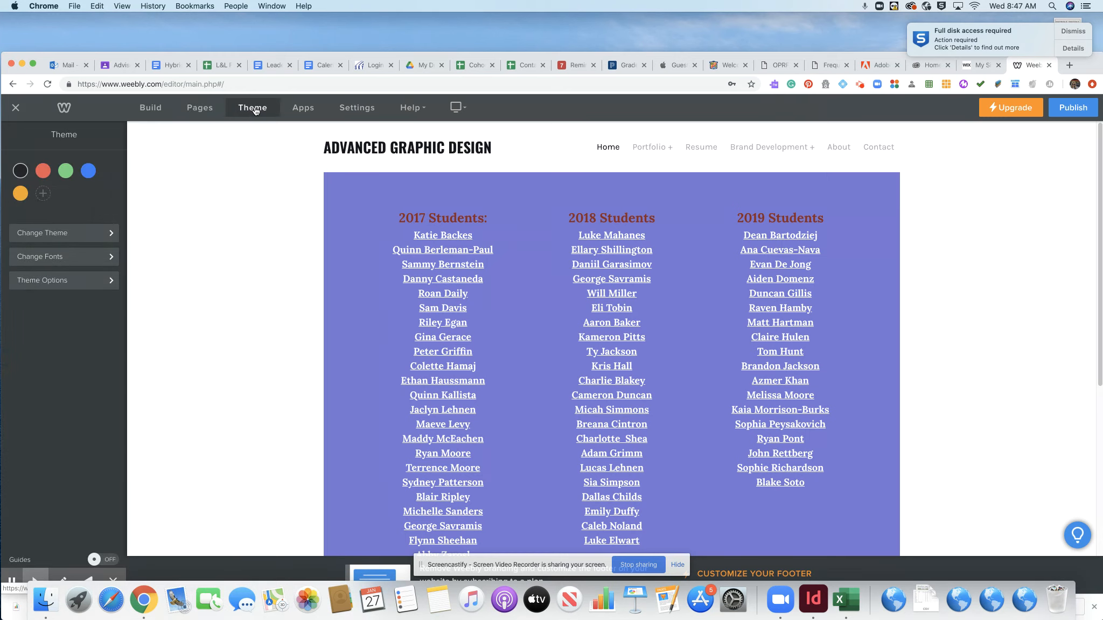
left_click(85, 237)
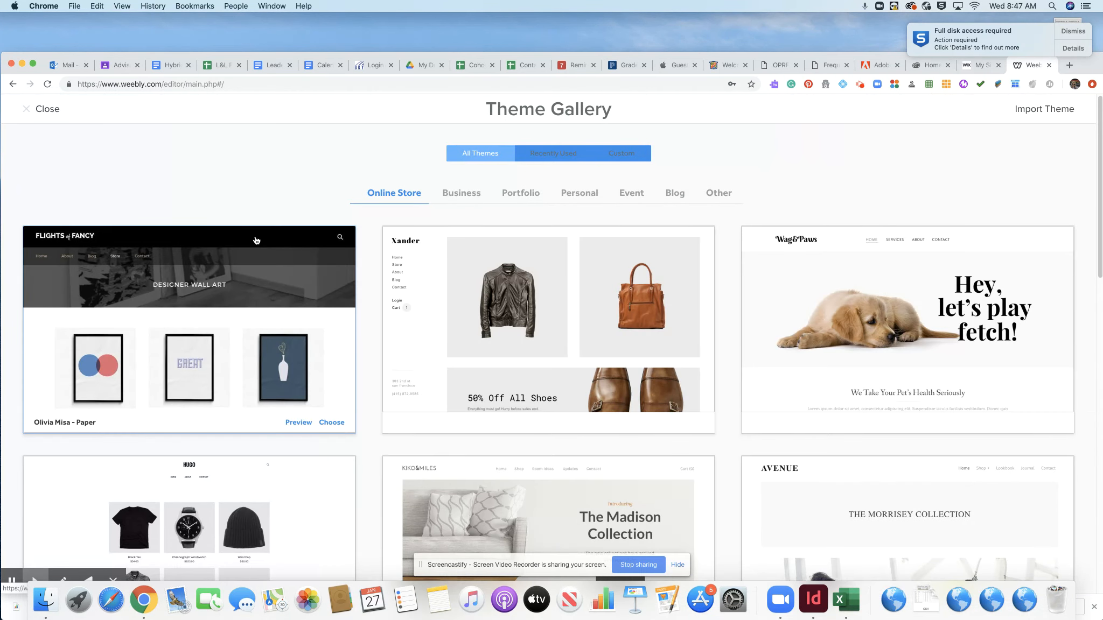
- Browse the Portfolio and Personal theme categories, then close the gallery without changing the theme
left_click(521, 195)
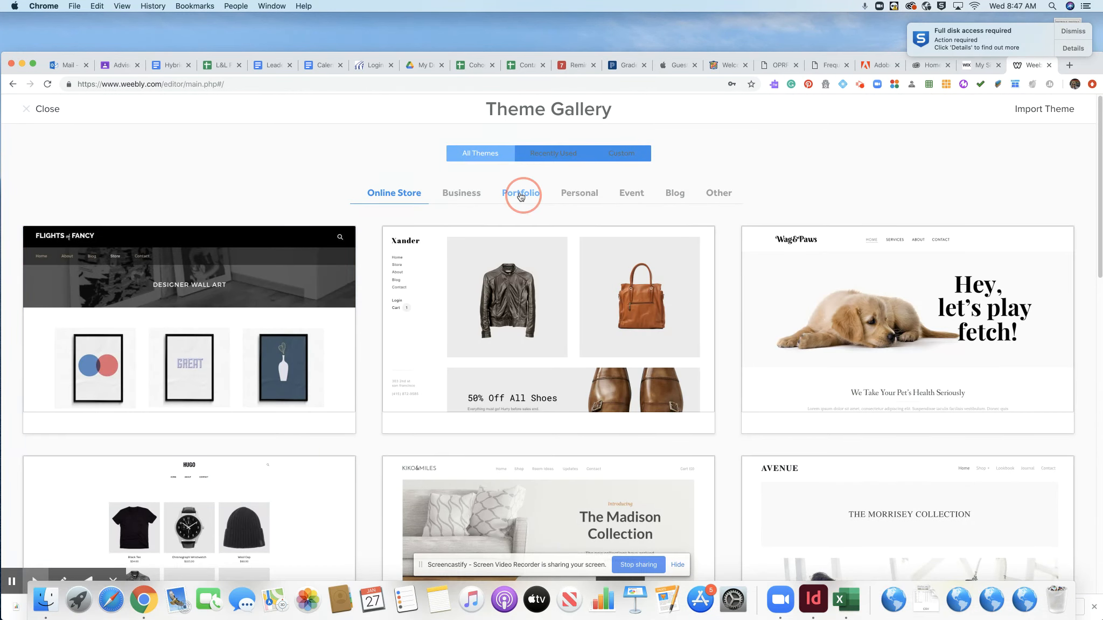
scroll(467, 351, "down", 3)
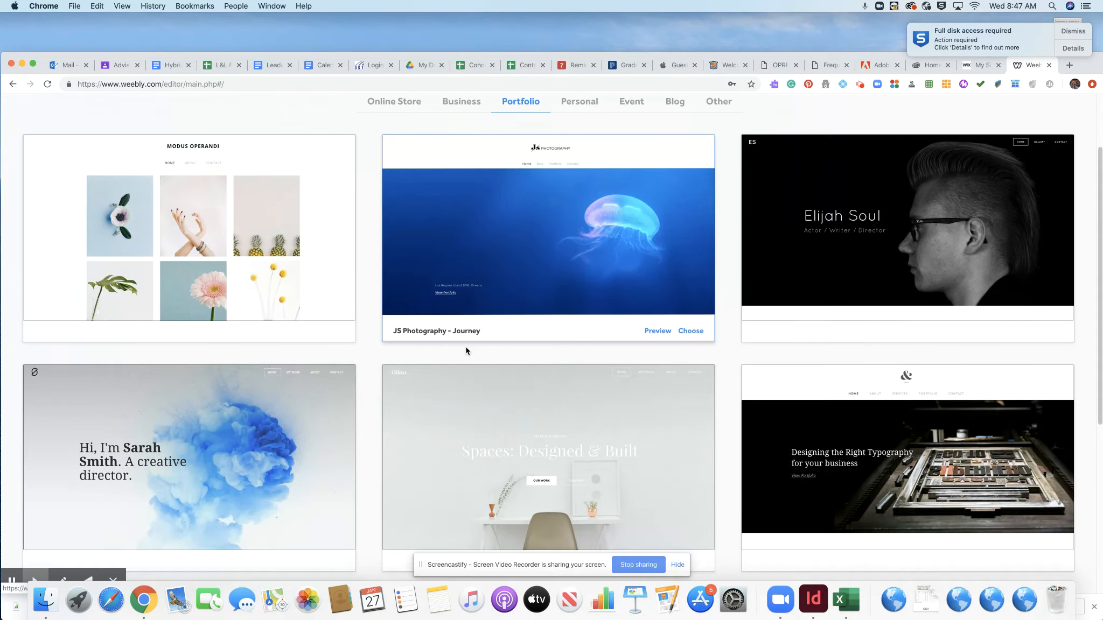
scroll(466, 350, "down", 6)
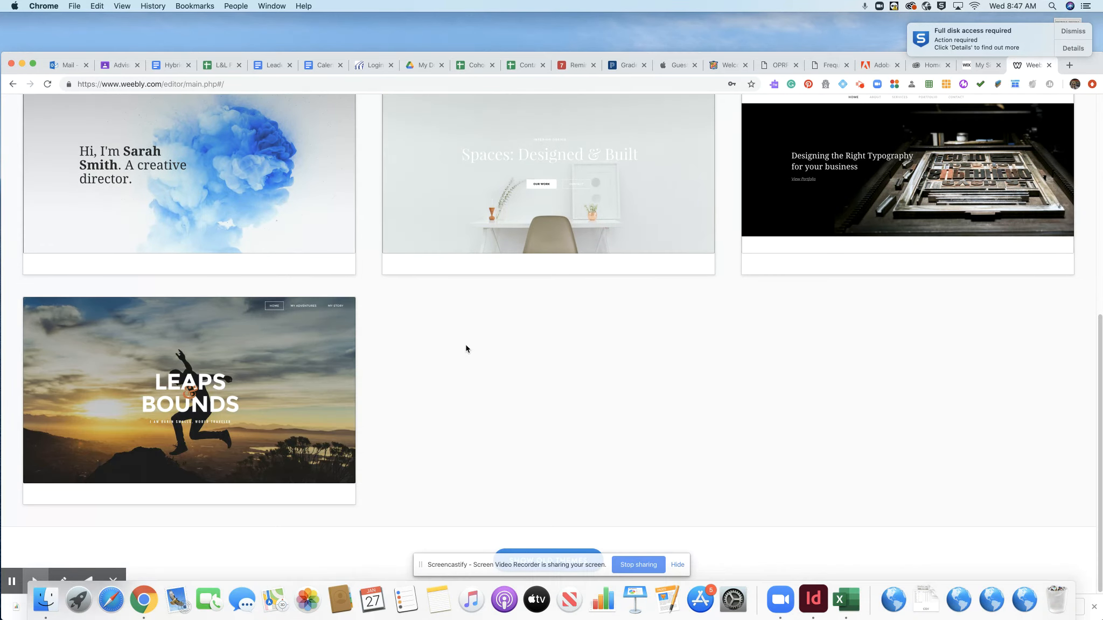
scroll(466, 348, "up", 9)
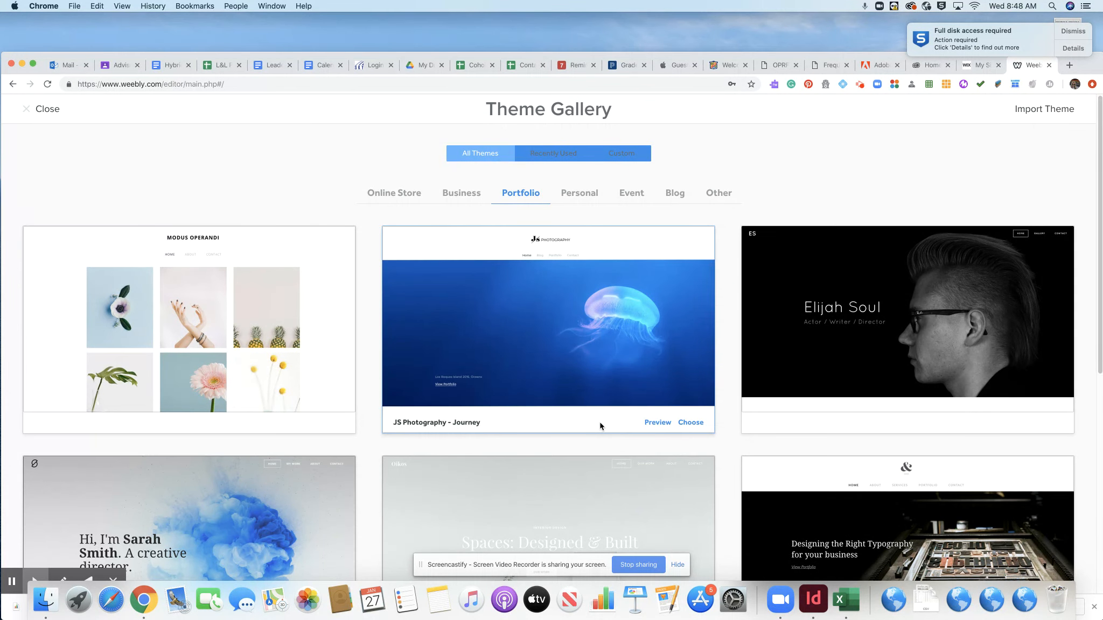
left_click(580, 195)
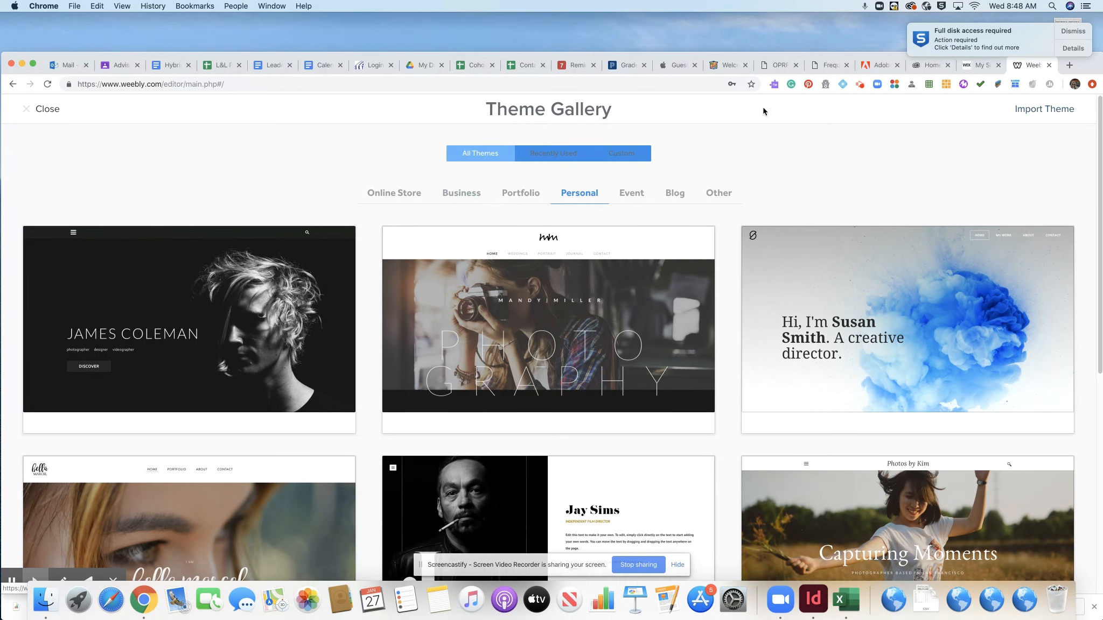
left_click(49, 112)
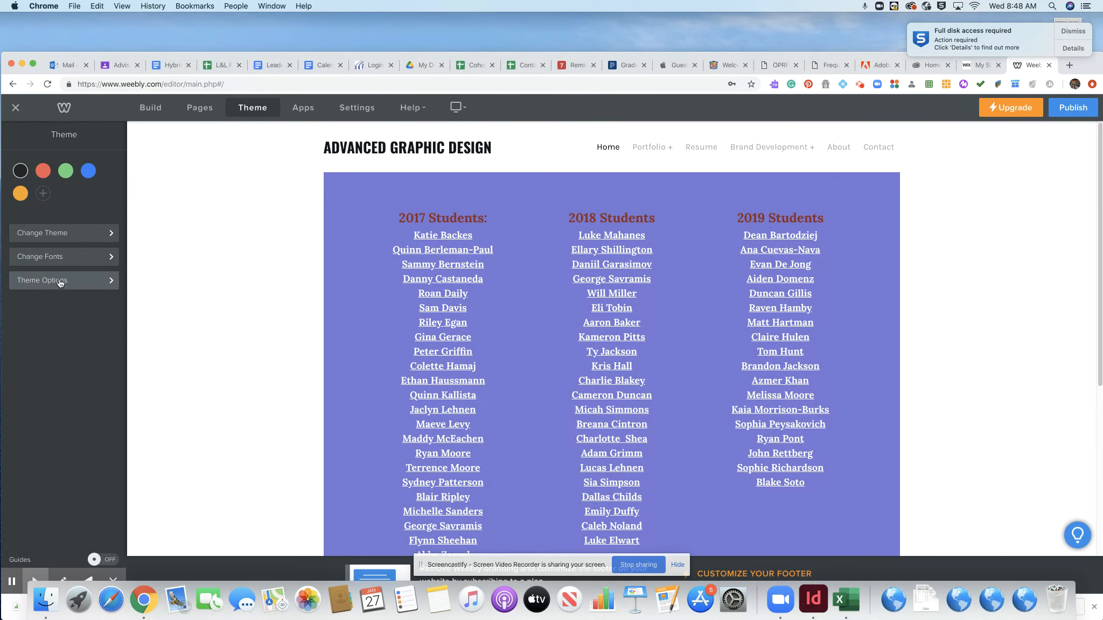
- From the Build view's Pages list, start a new page to show the page-type options
left_click(153, 108)
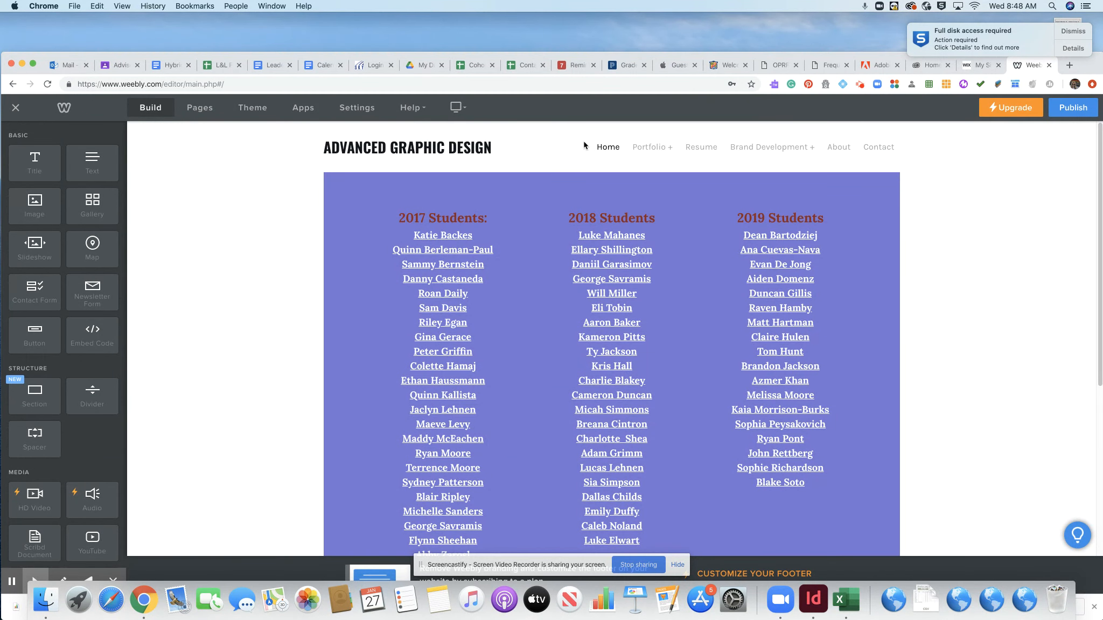
left_click(198, 109)
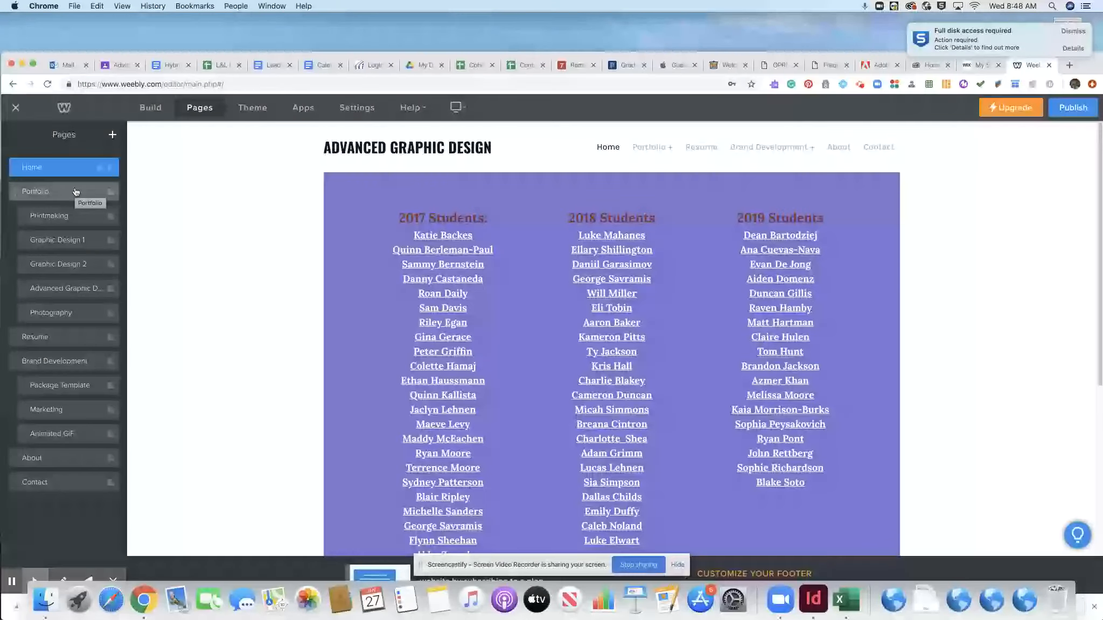
left_click(114, 135)
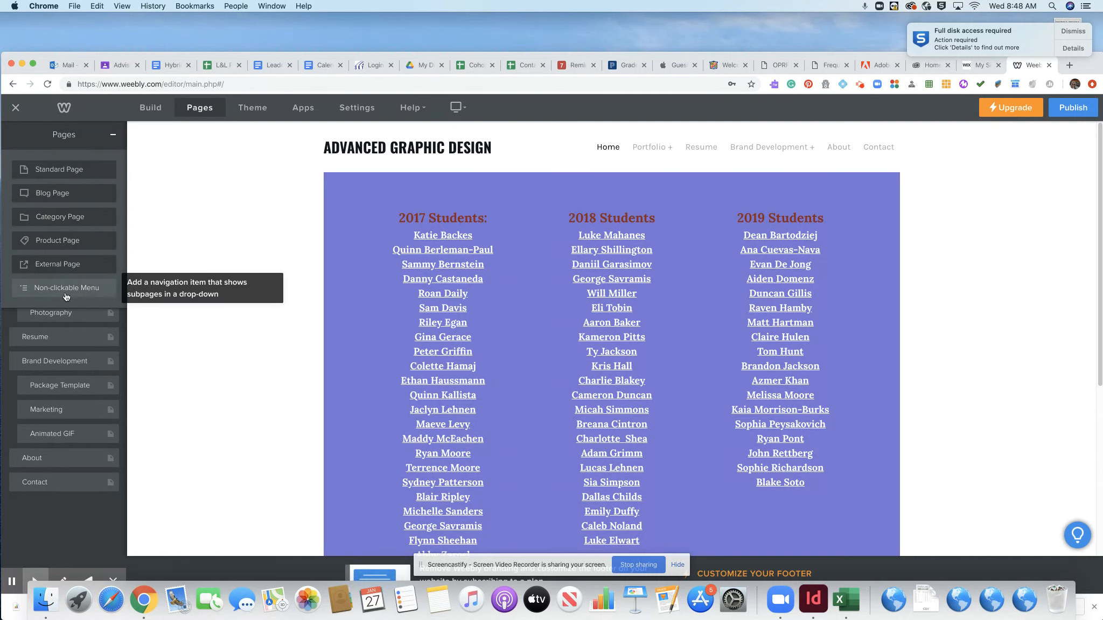
- Add a Standard page named Practice with its Header Type set to No Header
left_click(72, 169)
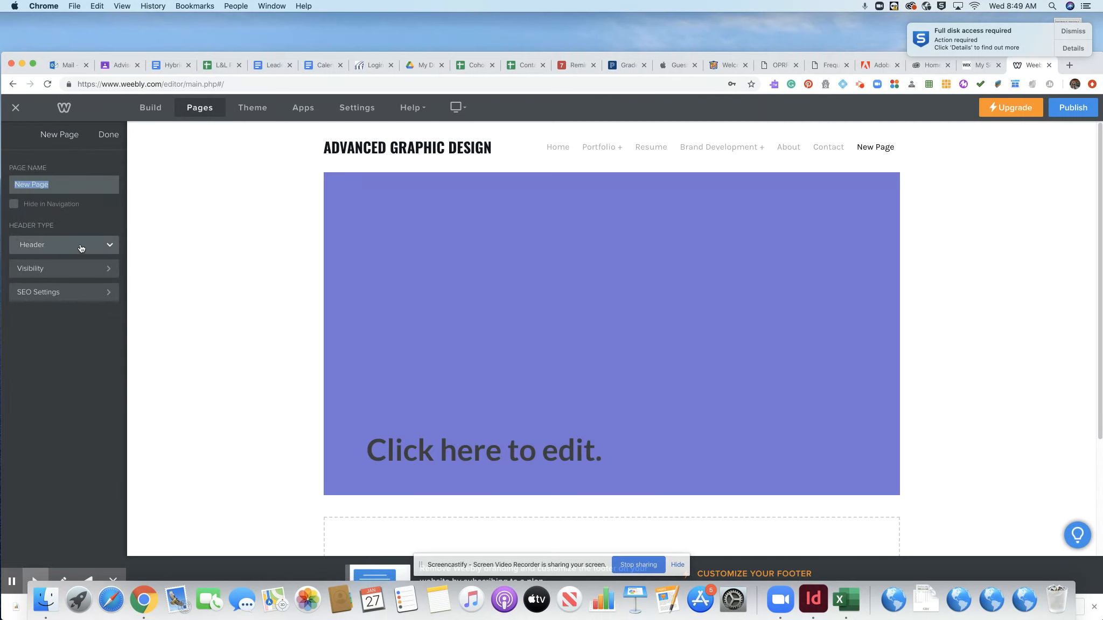
left_click(110, 245)
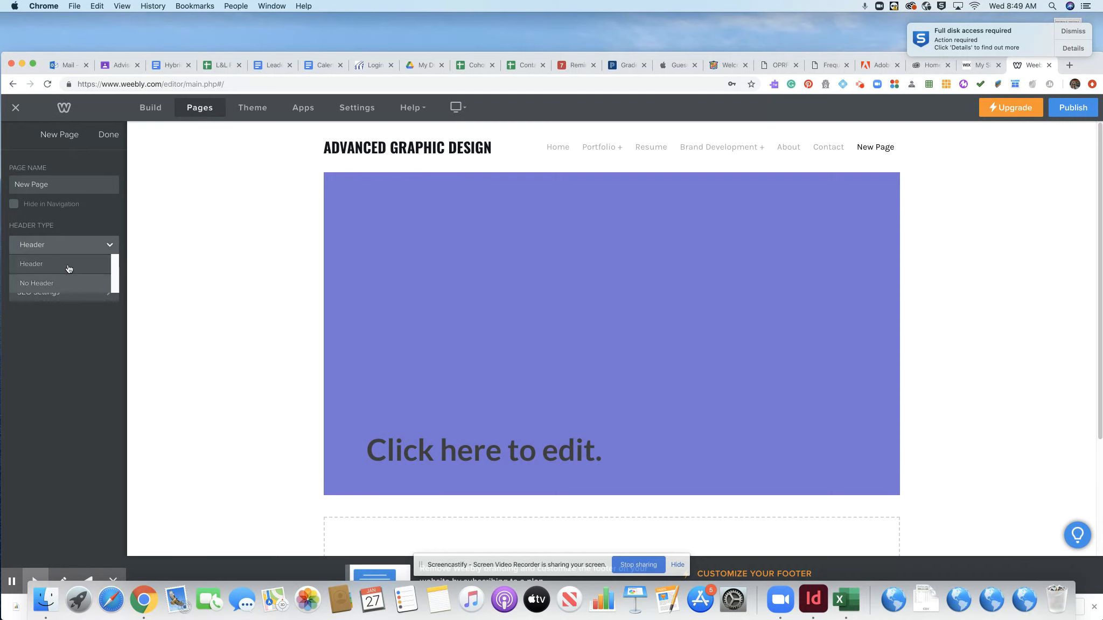
left_click(63, 288)
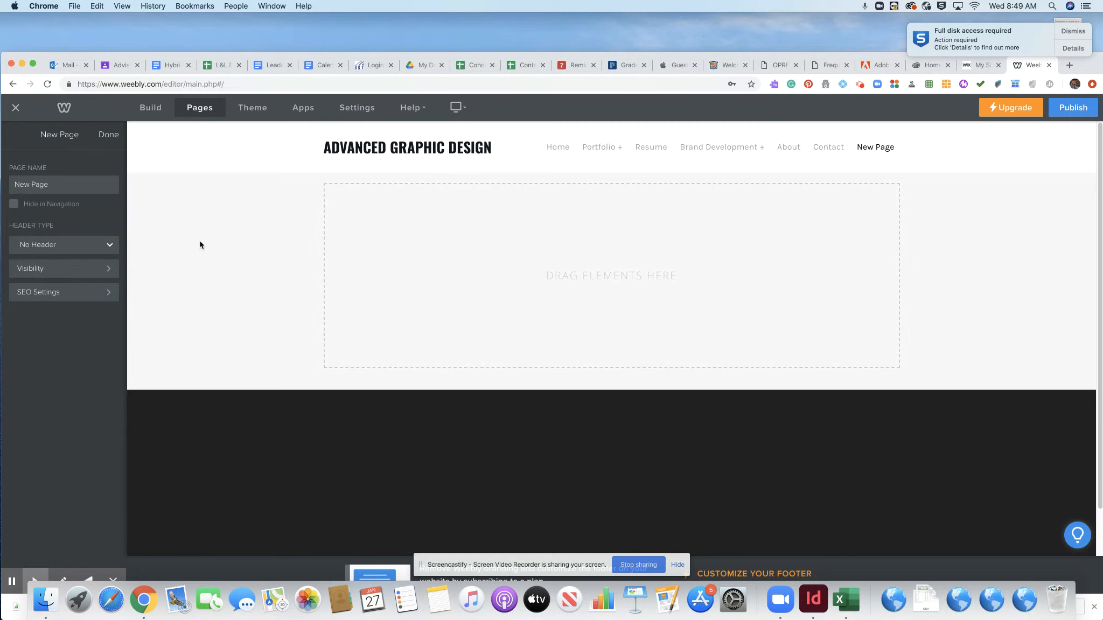
left_click(96, 246)
left_click(74, 264)
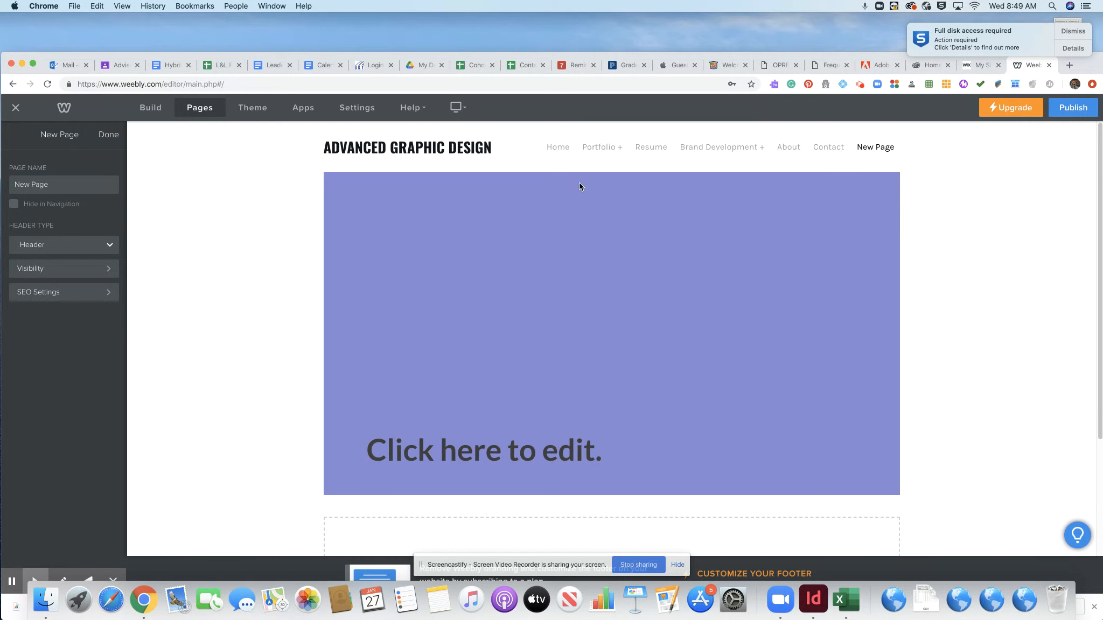
left_click(104, 248)
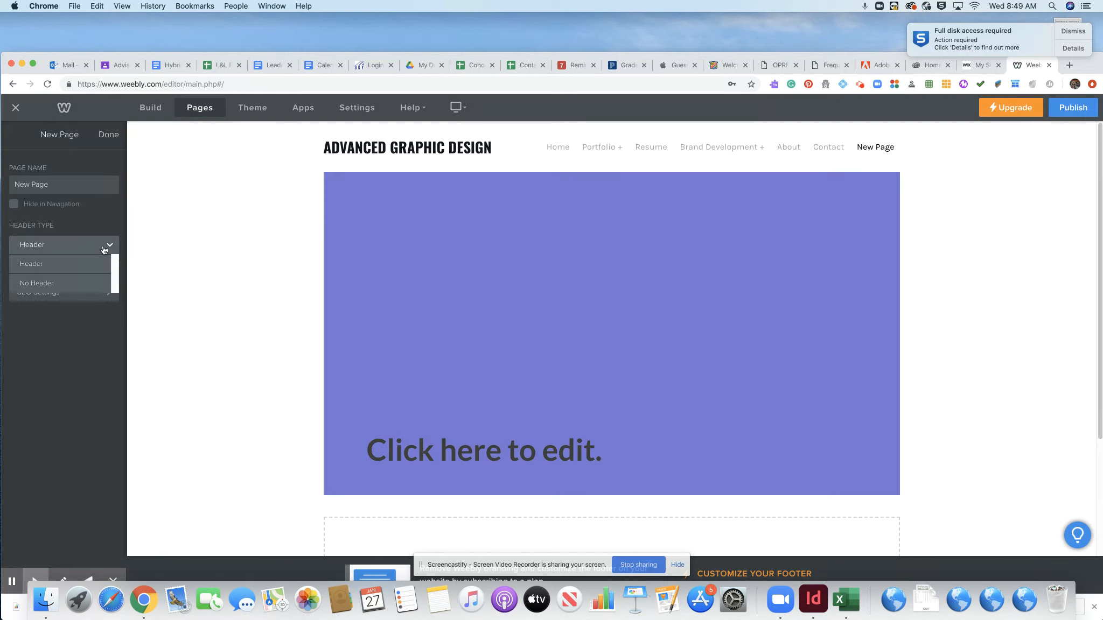
left_click(71, 281)
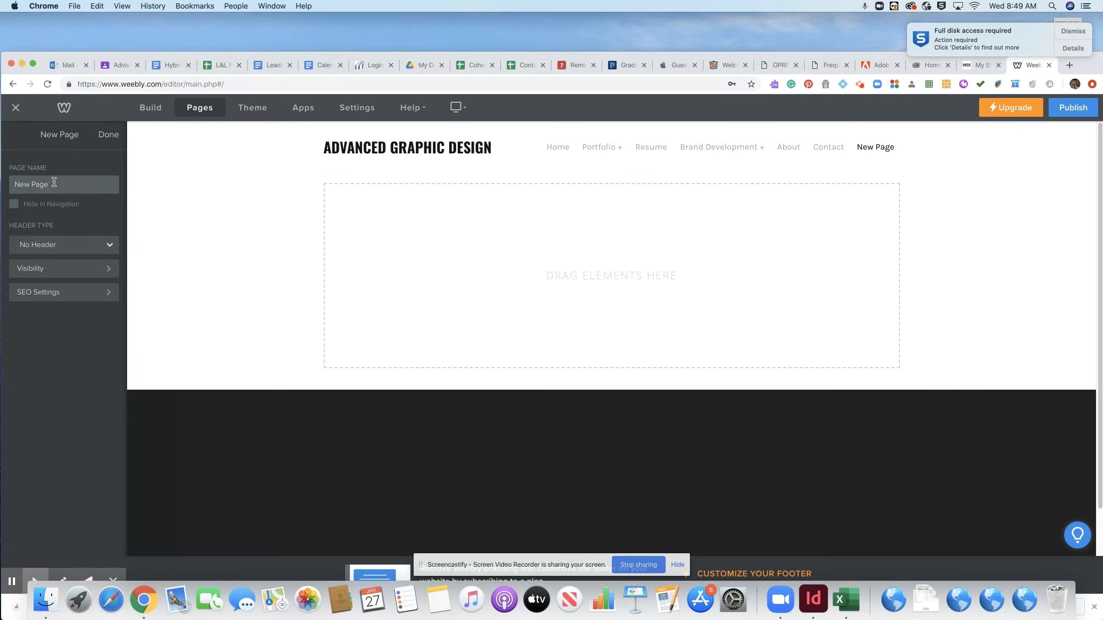
left_click(52, 185)
left_click_drag(52, 186, 8, 186)
type("Practice")
left_click(108, 136)
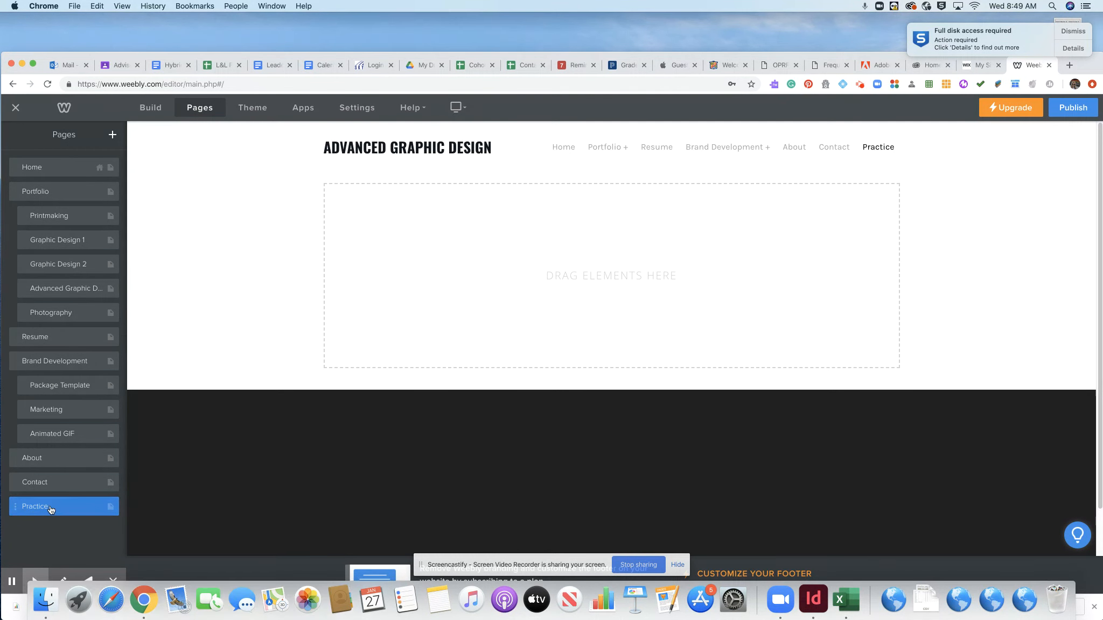
- Drag the Practice page in the page list to sit between Photography and Resume
left_click_drag(51, 510, 50, 192)
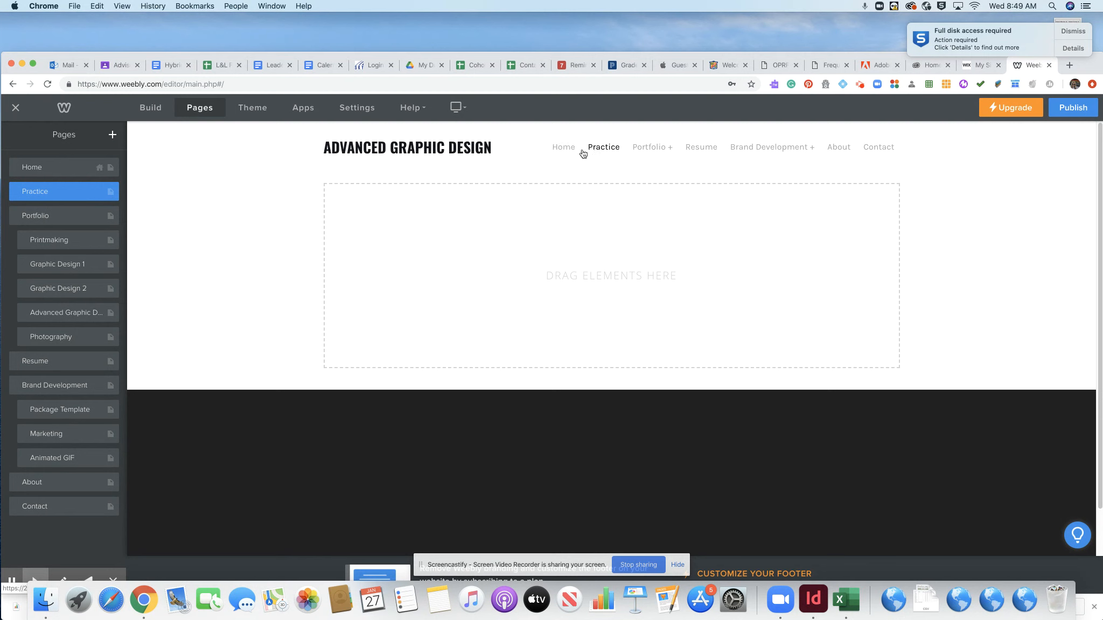
left_click_drag(60, 192, 61, 343)
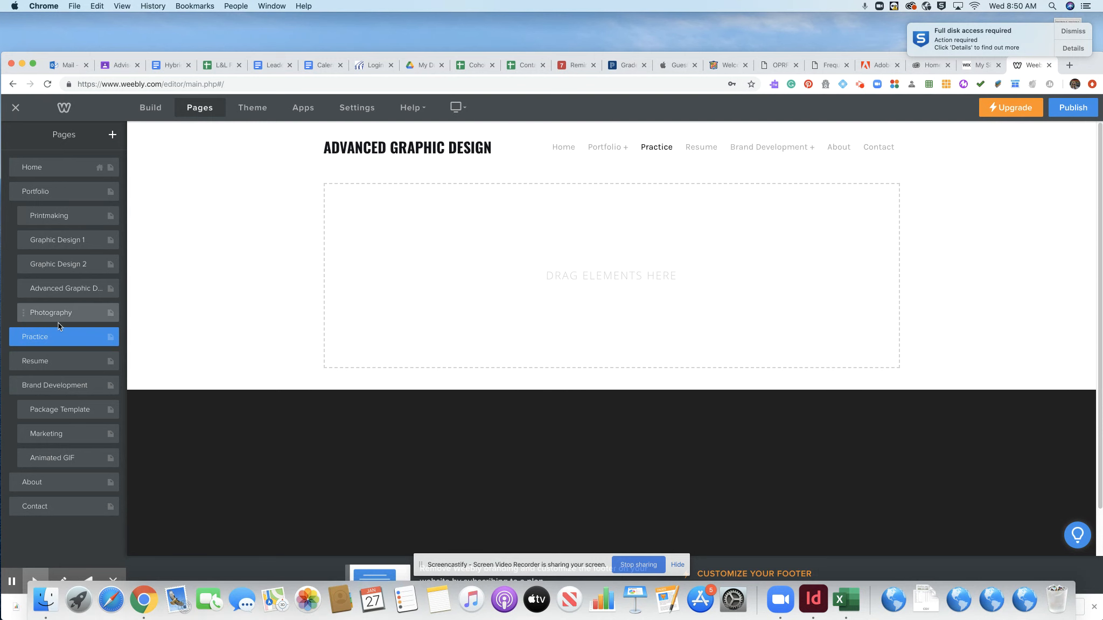
- Add a Standard page with No Header, named Practice Subpage
left_click(113, 136)
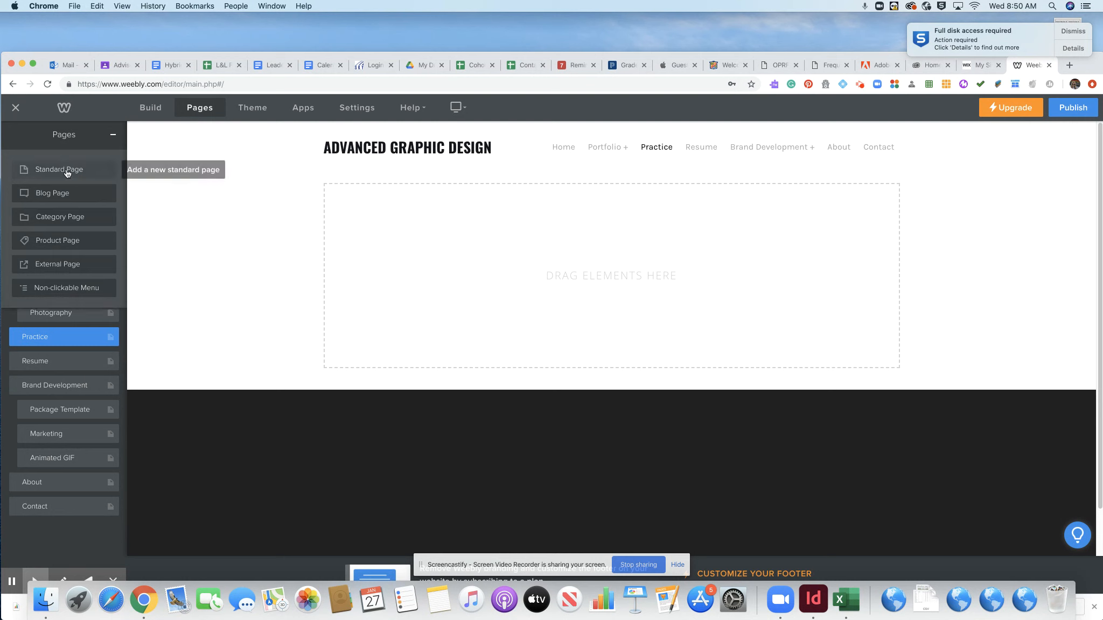
left_click(67, 171)
left_click(72, 252)
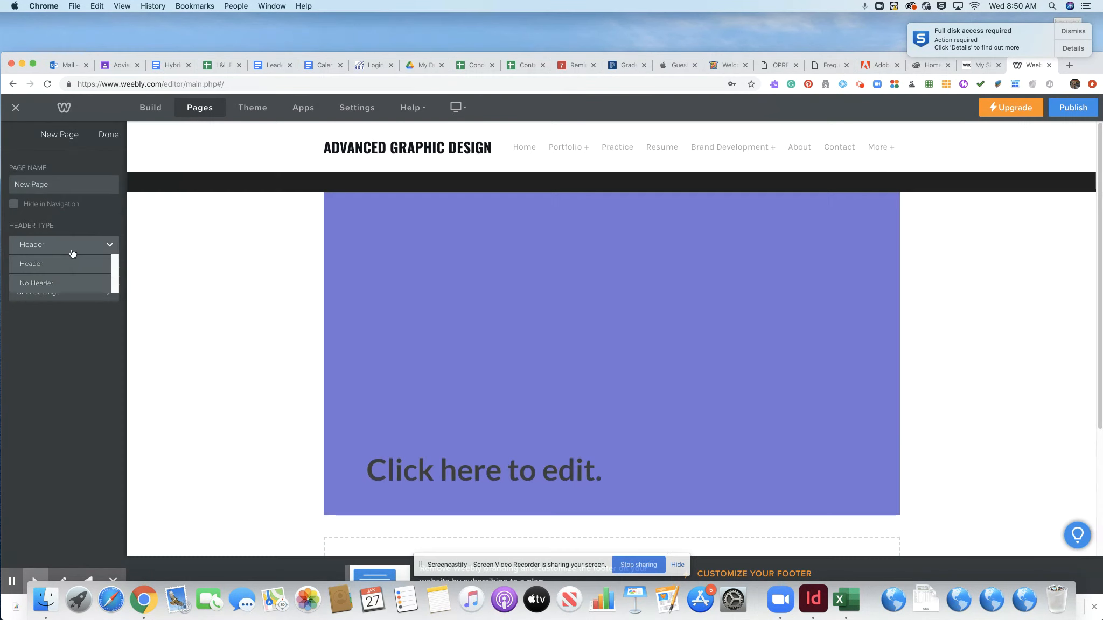
left_click(69, 283)
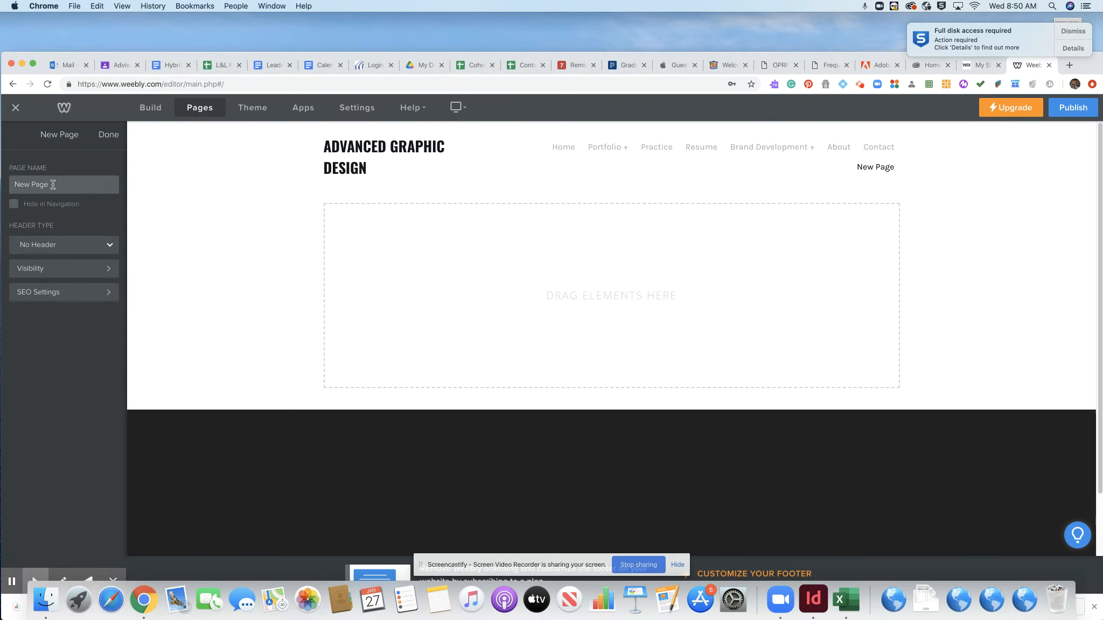
left_click_drag(52, 184, 8, 185)
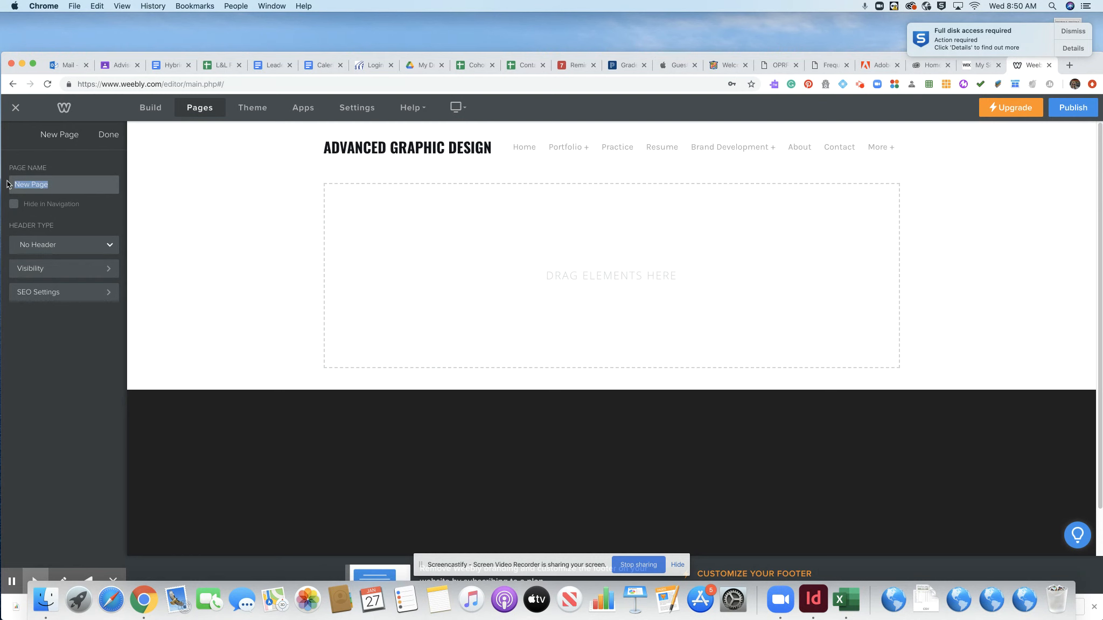
type("Pl")
type("actice Sub")
type("page")
left_click(108, 134)
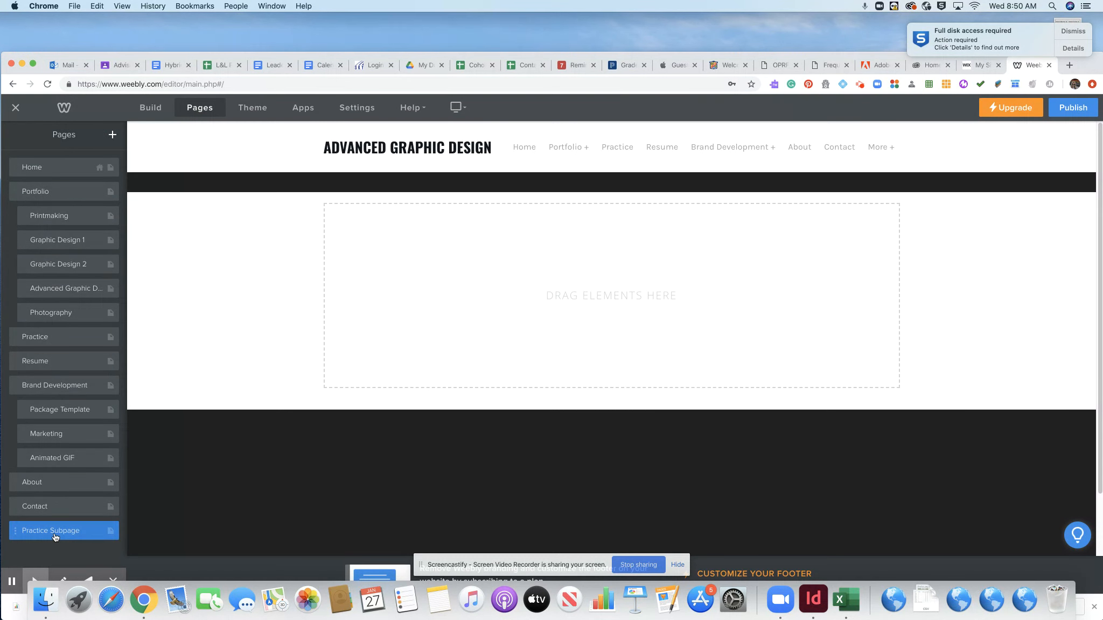
- Nest Practice Subpage under Practice, then open the Practice page in Build mode
left_click_drag(56, 533, 63, 366)
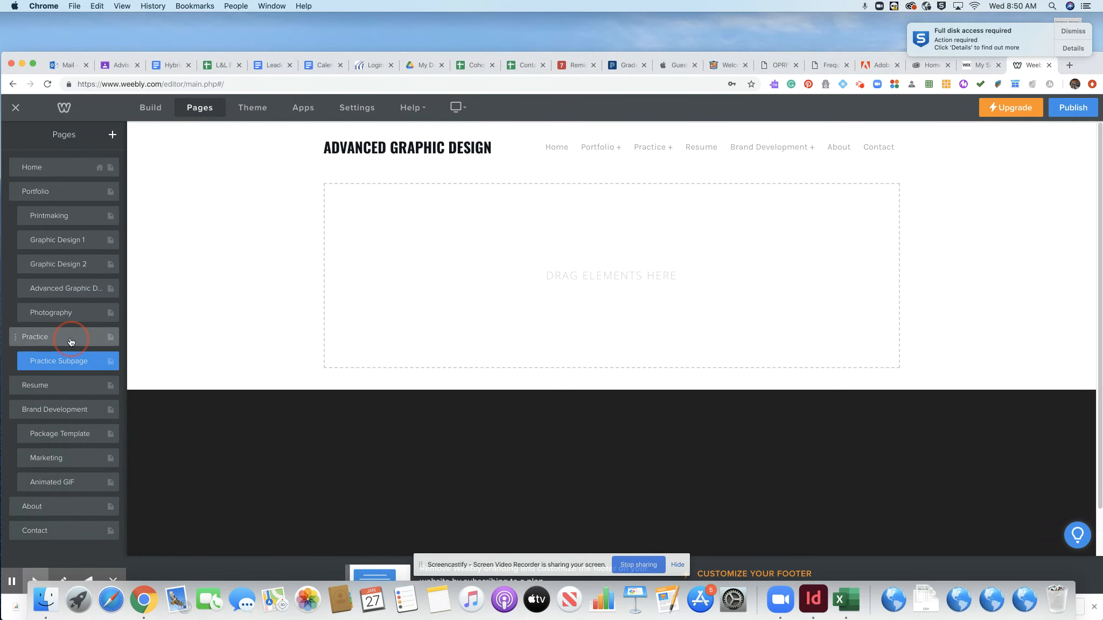
left_click(71, 340)
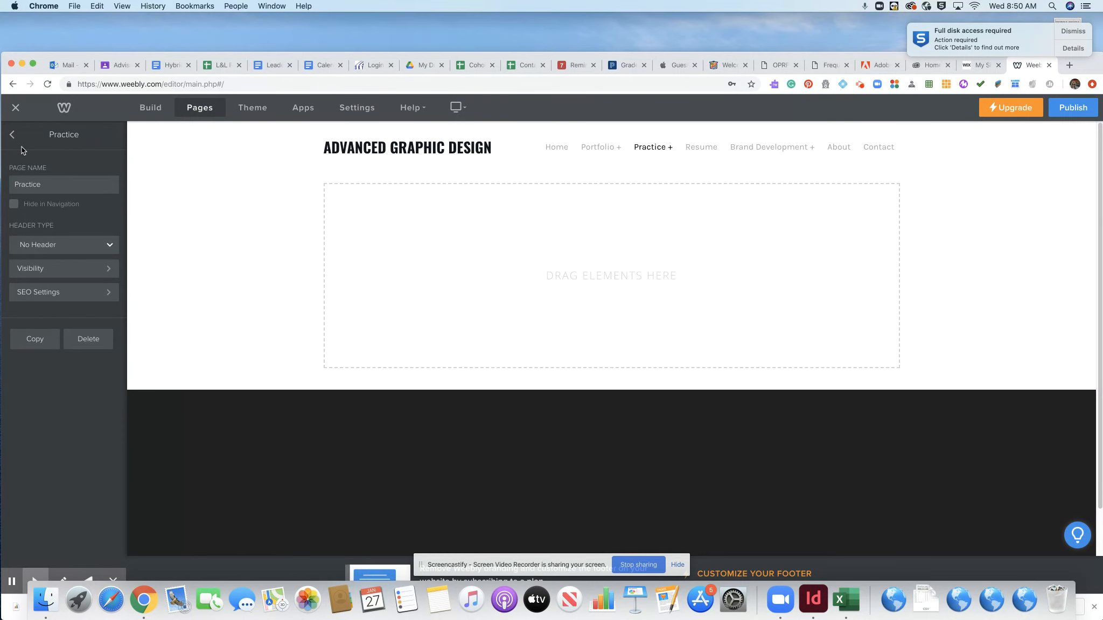
left_click(153, 109)
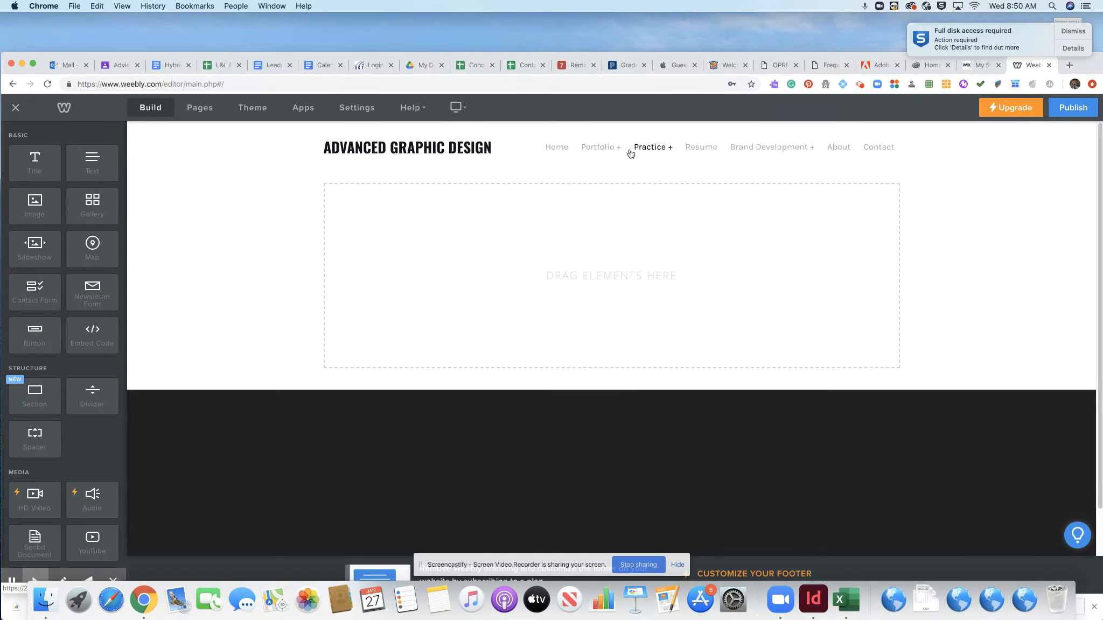
- Add a Title element to the Practice page reading 'Practice Page to Demonstrate'
left_click_drag(34, 165, 322, 200)
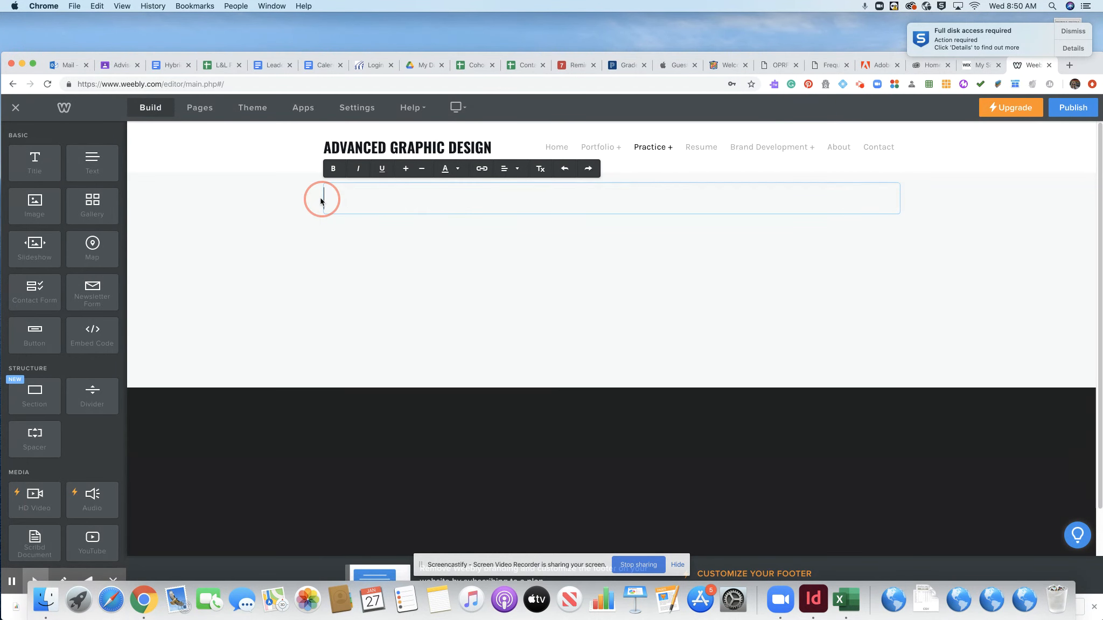
type("Par")
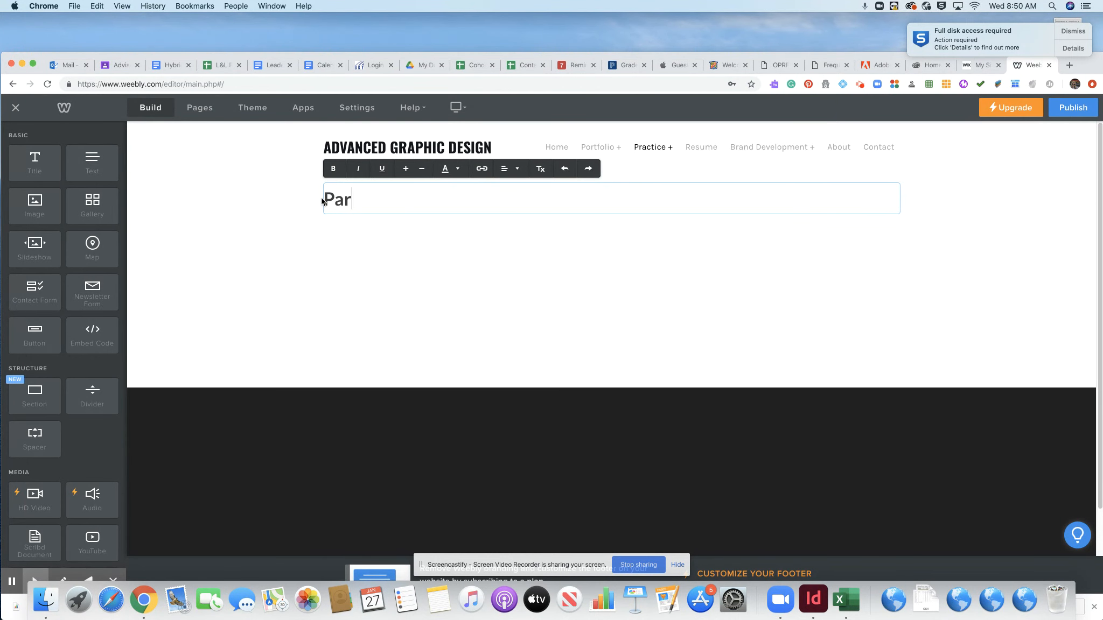
key("BackSpace")
key("BackSpace")
type("re")
key("BackSpace")
type("actice Page to C")
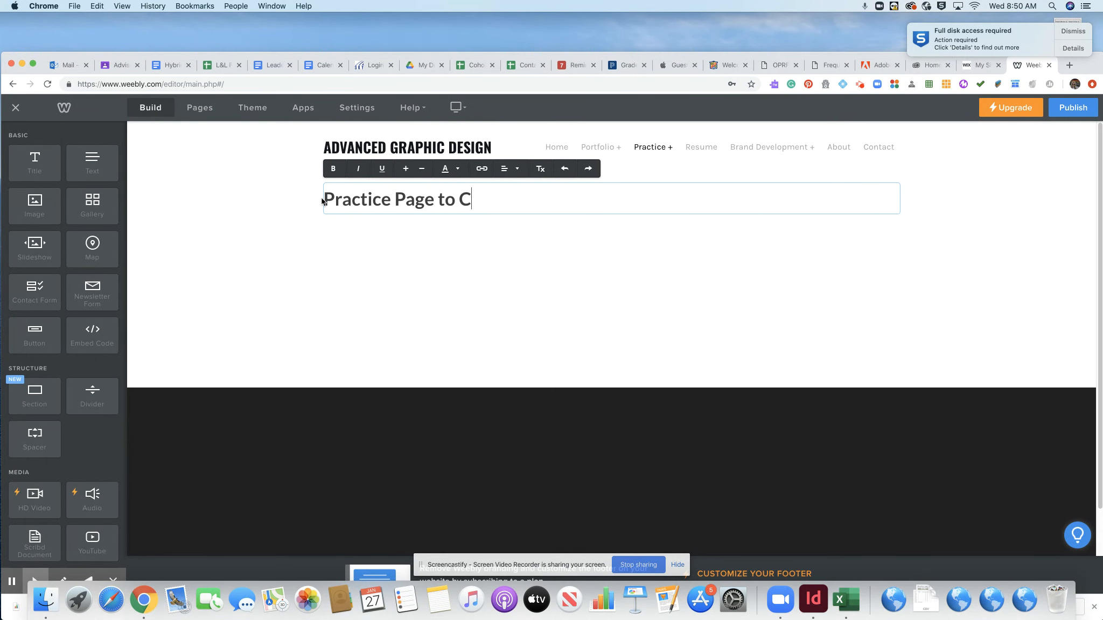
key("BackSpace")
type("Demonstrate")
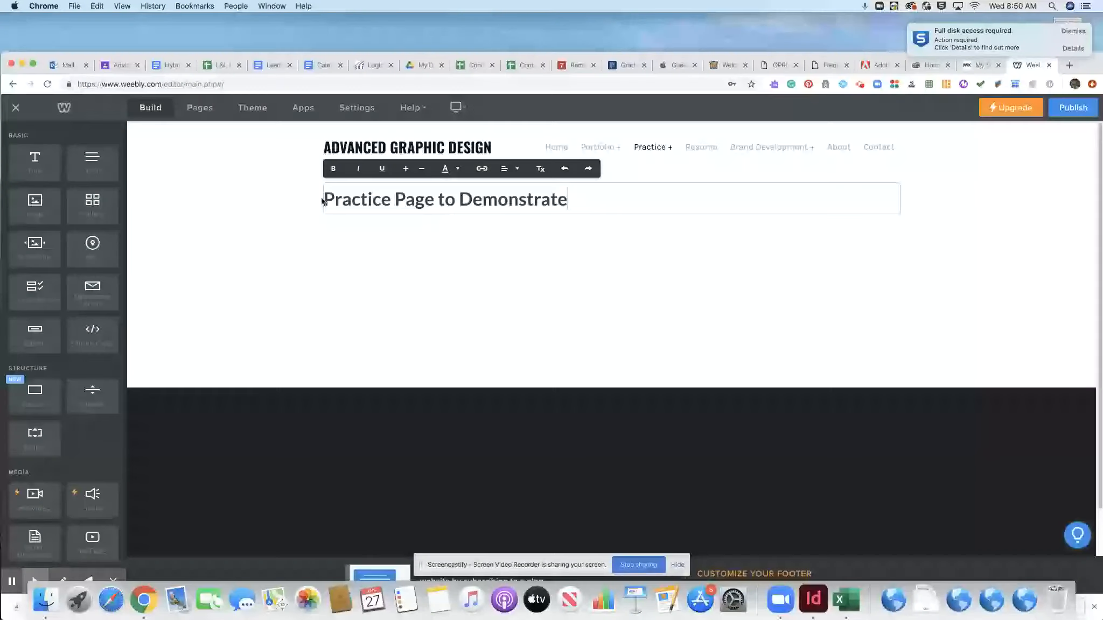
- Make the title dark red, underlined, italic and centre-aligned
left_click_drag(569, 200, 290, 207)
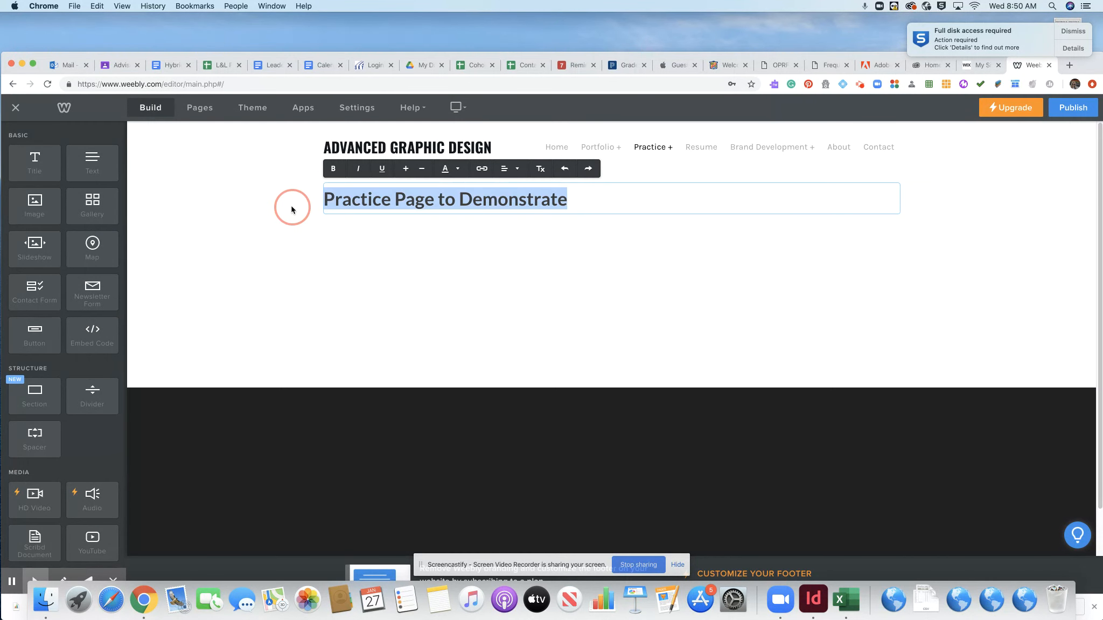
left_click(454, 171)
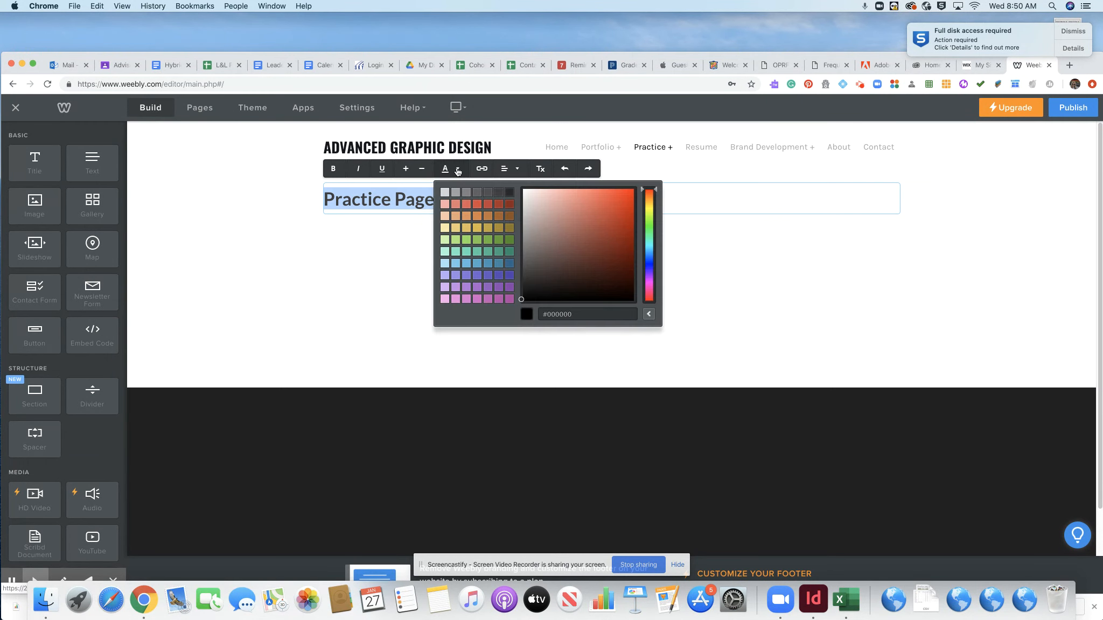
left_click(500, 208)
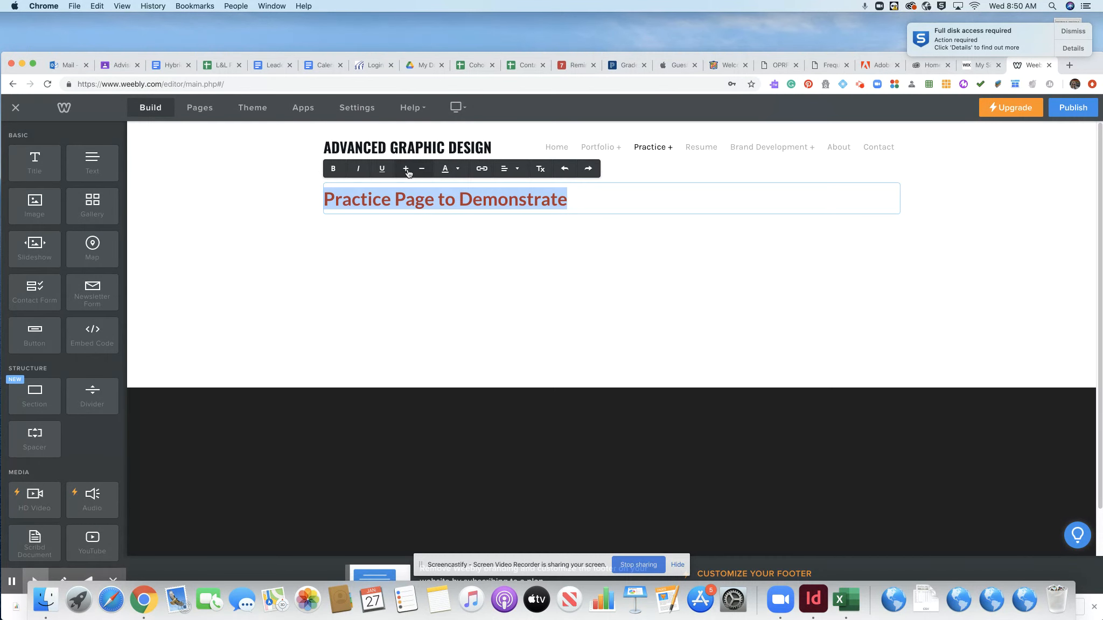
left_click(382, 170)
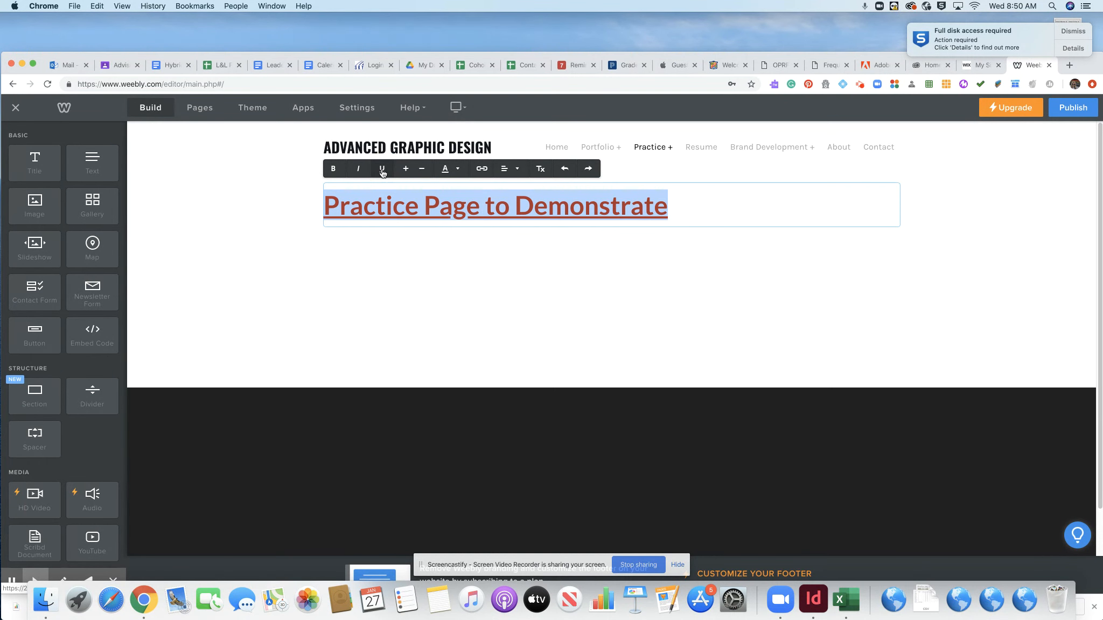
left_click(360, 170)
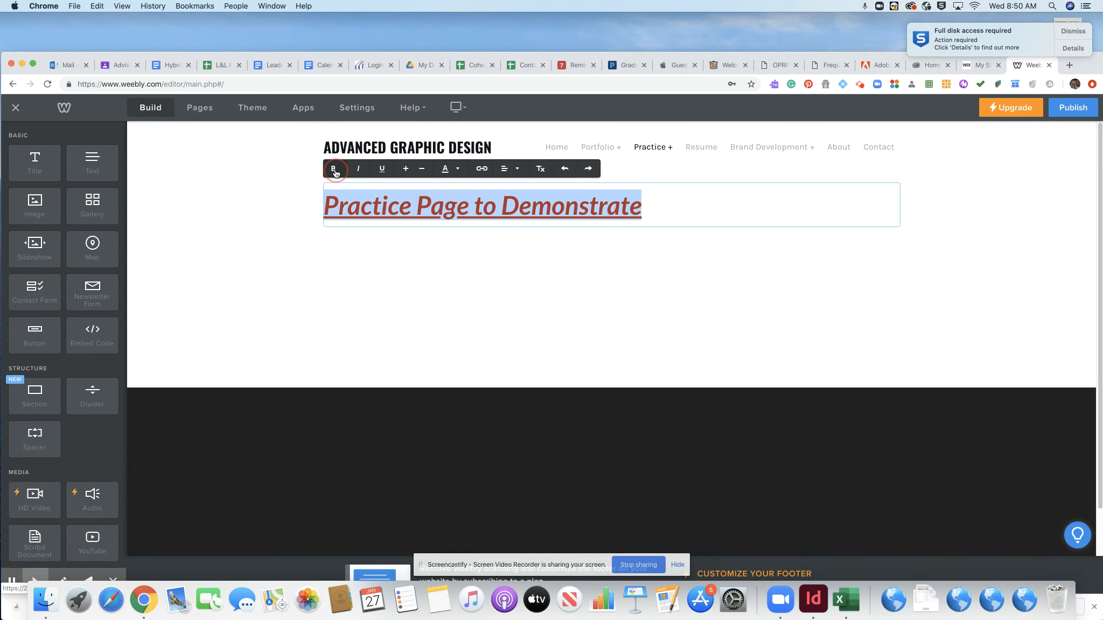
left_click(516, 169)
left_click(510, 205)
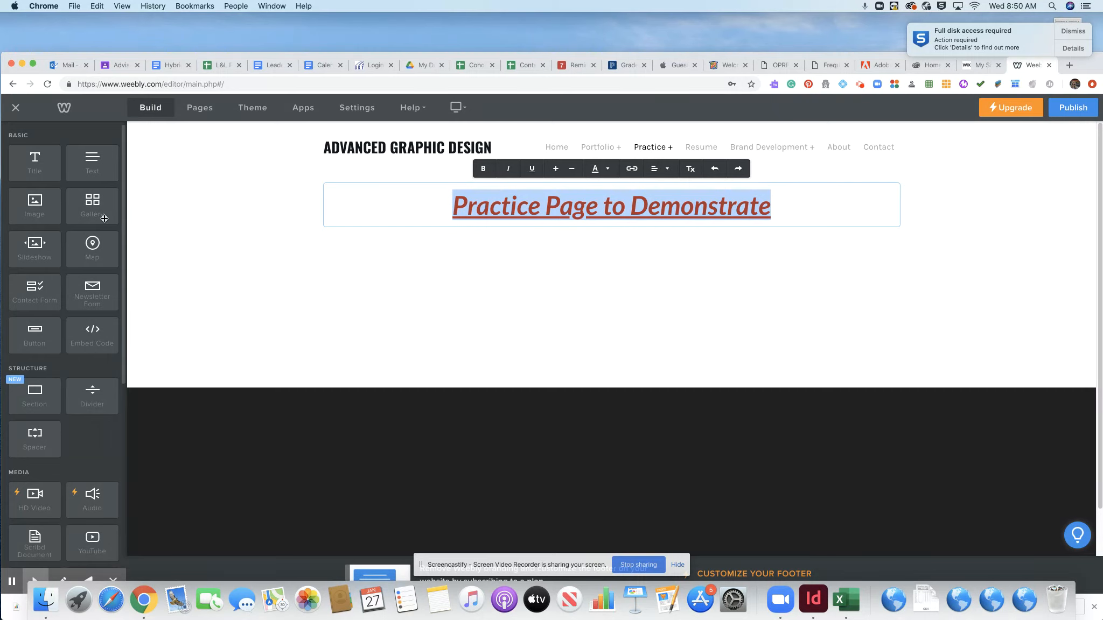
- Add a text paragraph below the title: 'This is going to be smaller information and subheading info...'
left_click_drag(90, 163, 433, 239)
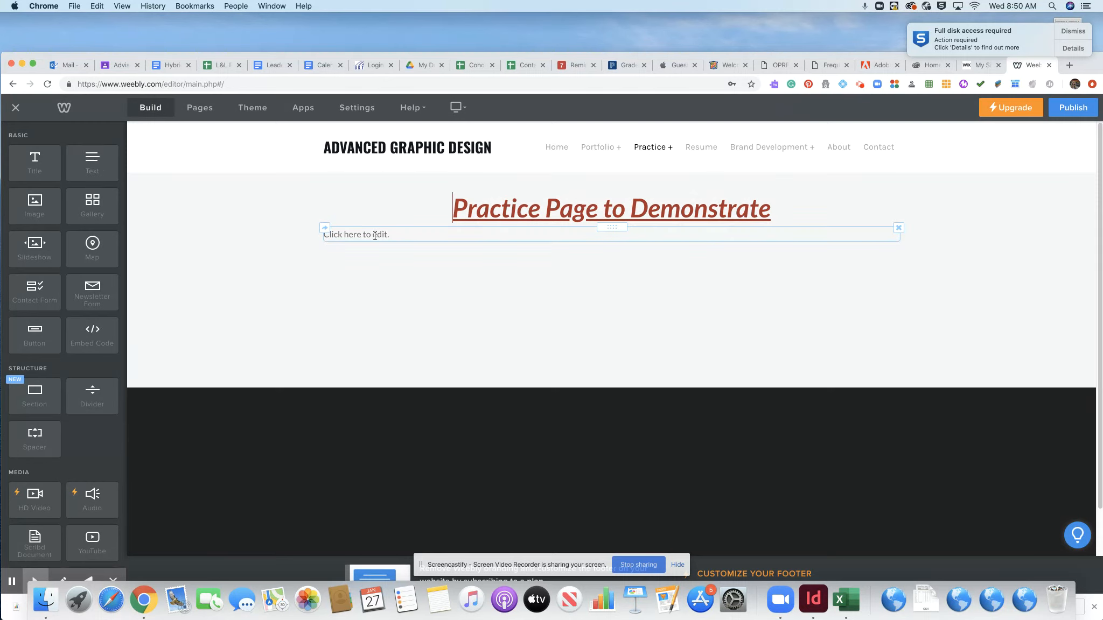
left_click(399, 237)
type("This ")
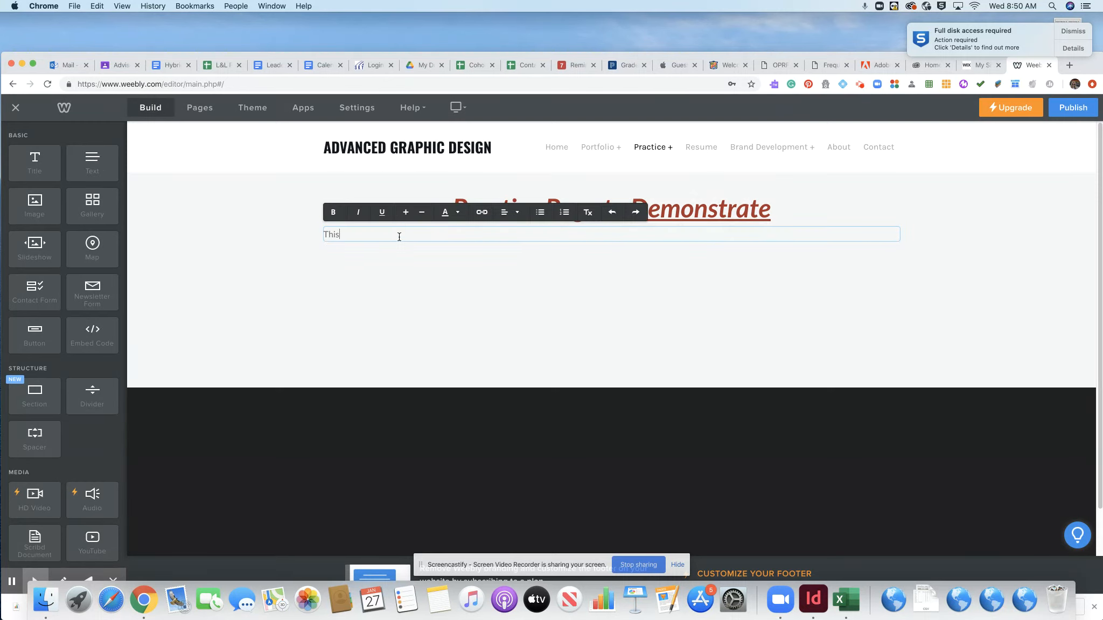
type("is going to be smaller information and subh")
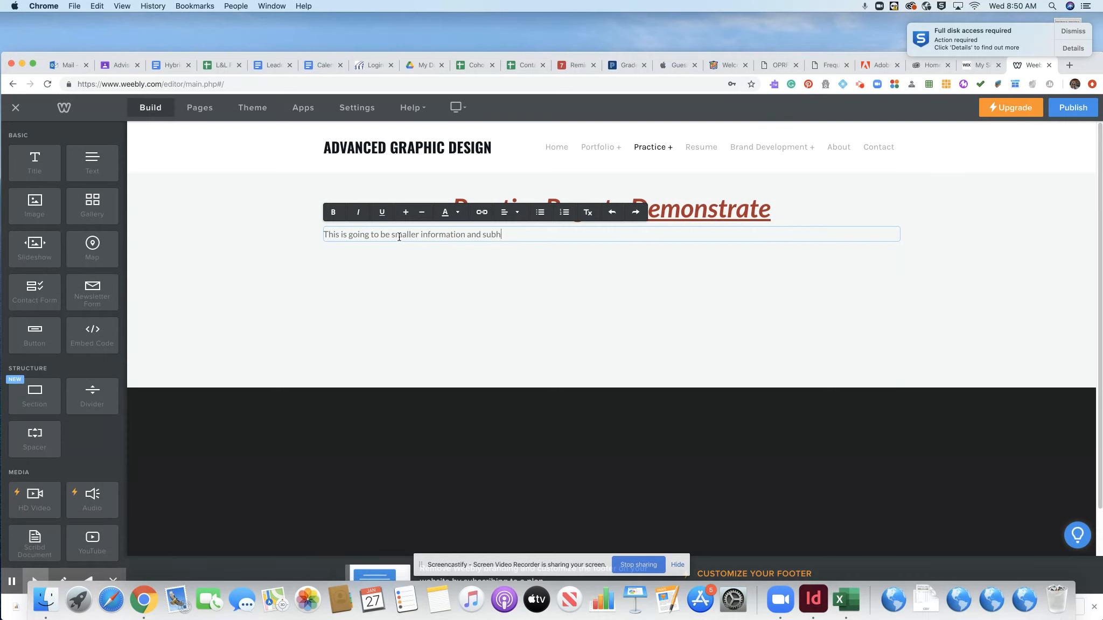
type("eading info or captions or accompanying info")
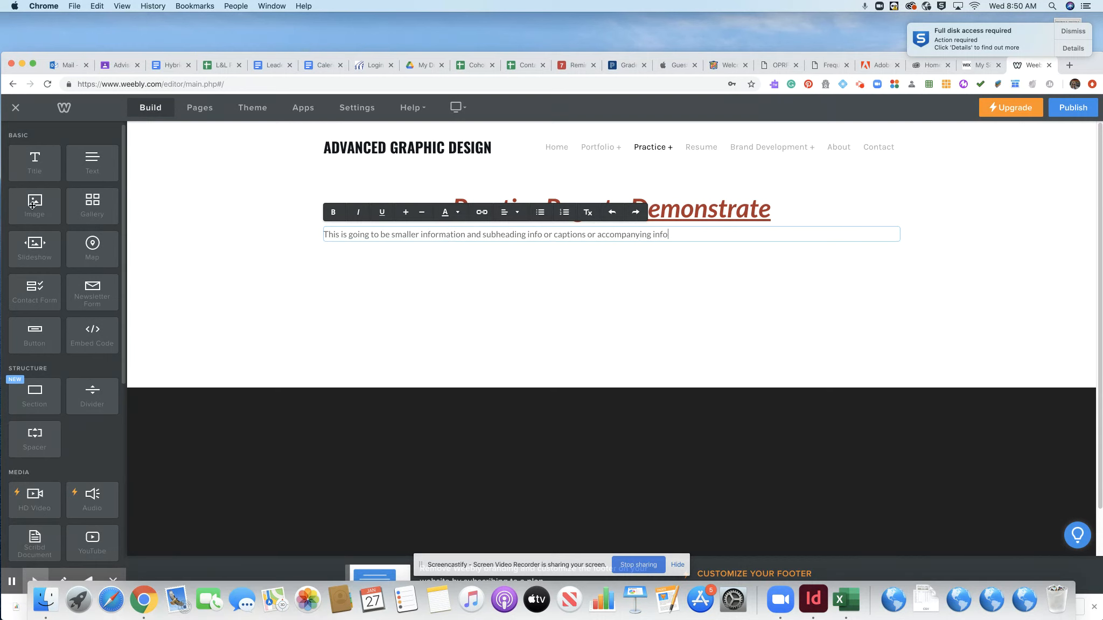
- Add an image block with 'Screen Shot 2020-12-14 at 2.20.12 PM' uploaded, and select it for settings
left_click_drag(34, 208, 394, 258)
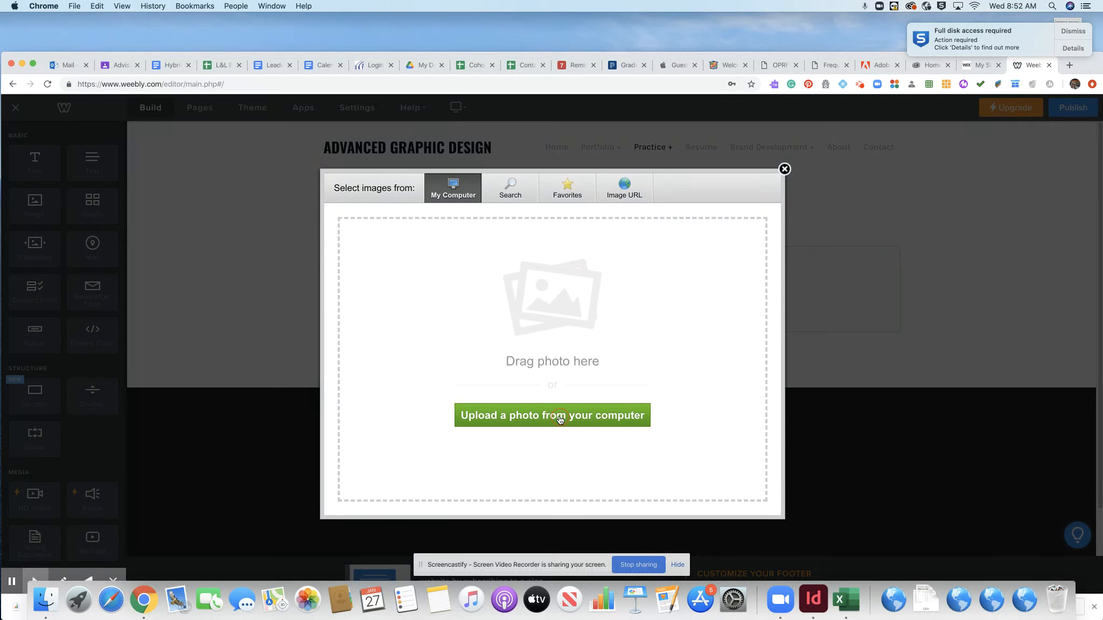
left_click(560, 420)
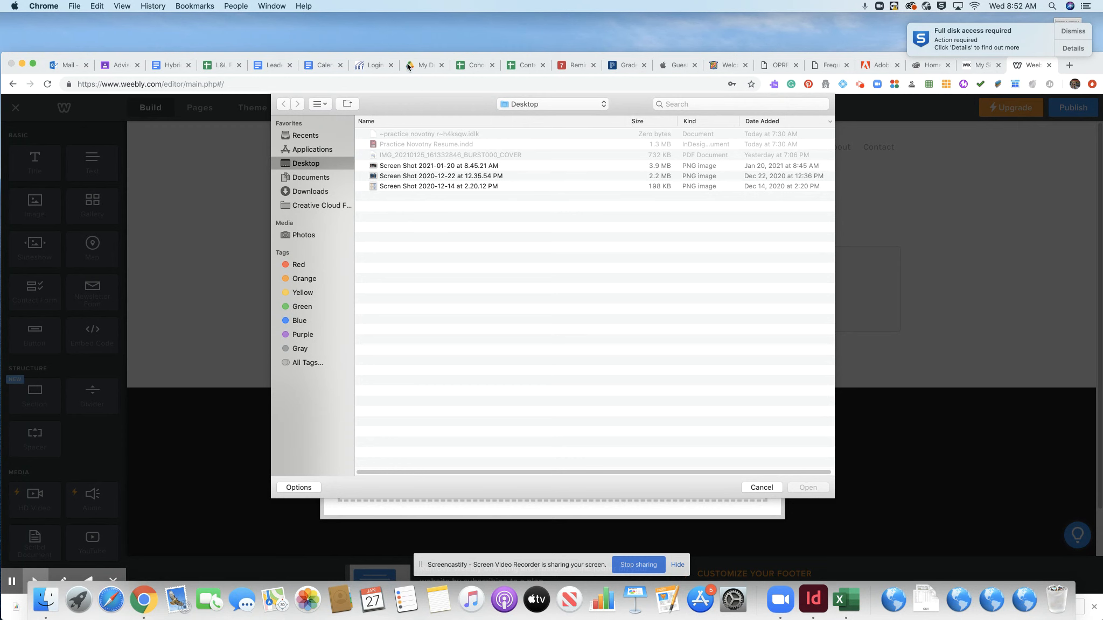
left_click(413, 186)
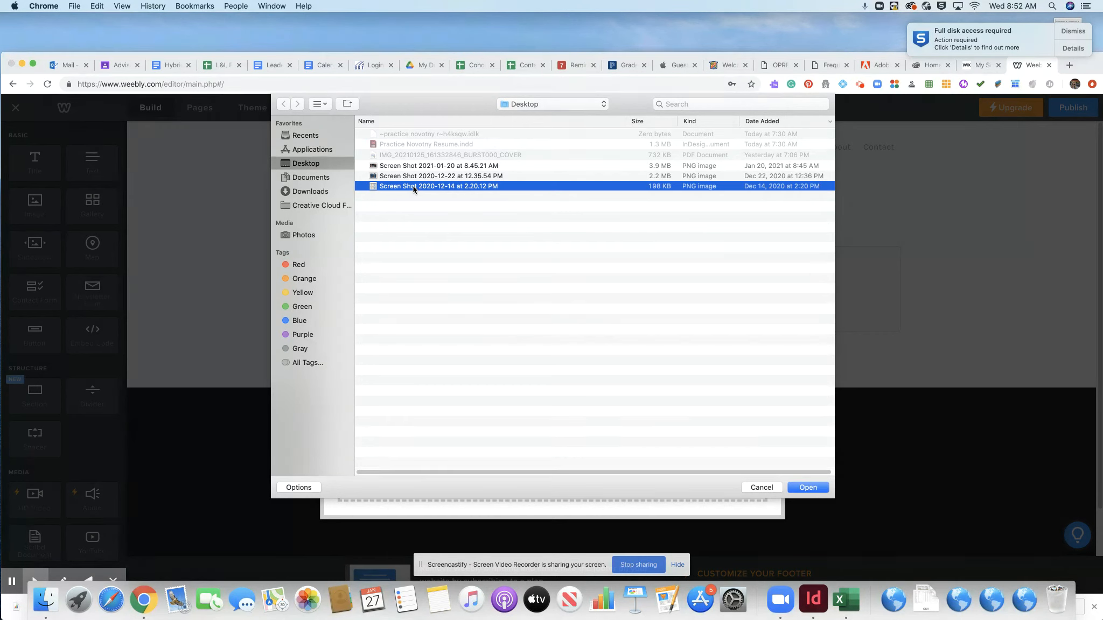
left_click(814, 486)
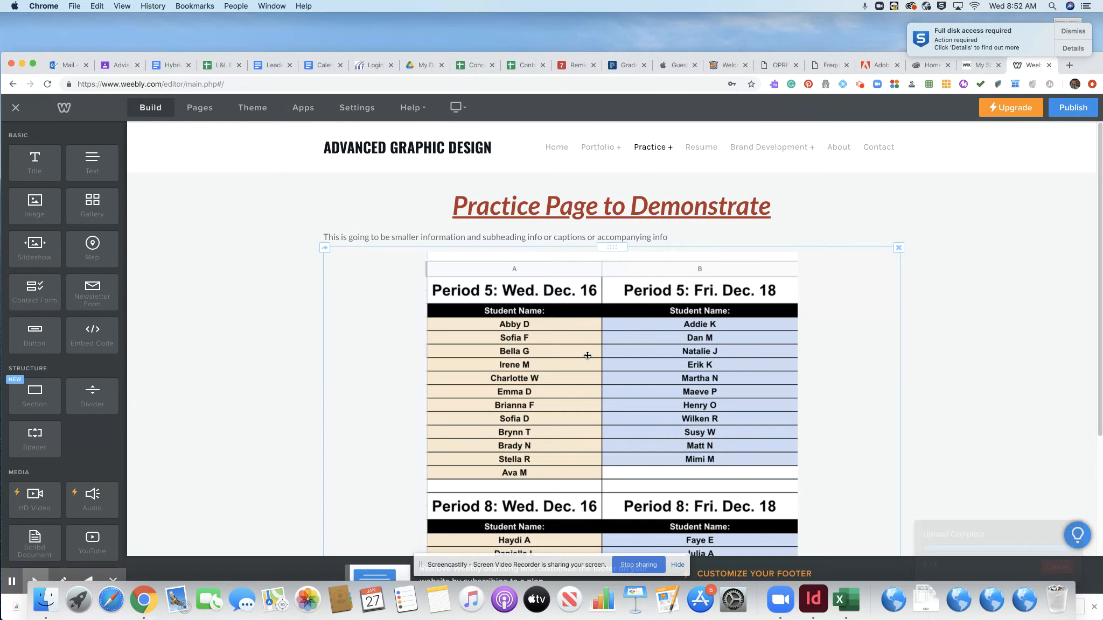
scroll(609, 396, "down", 5)
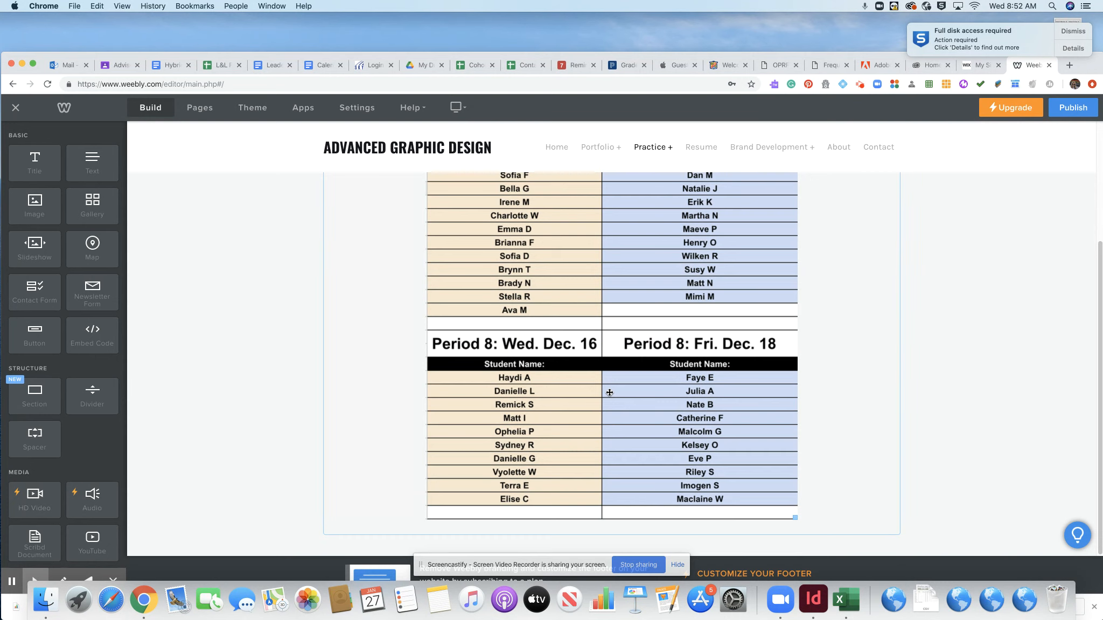
scroll(609, 392, "up", 5)
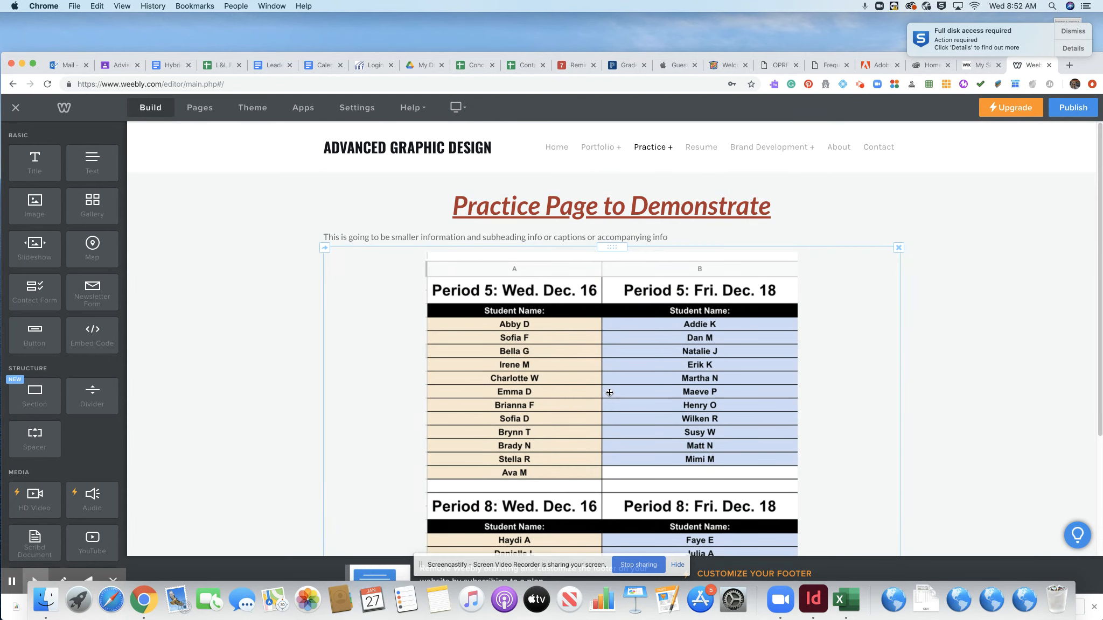
left_click(605, 393)
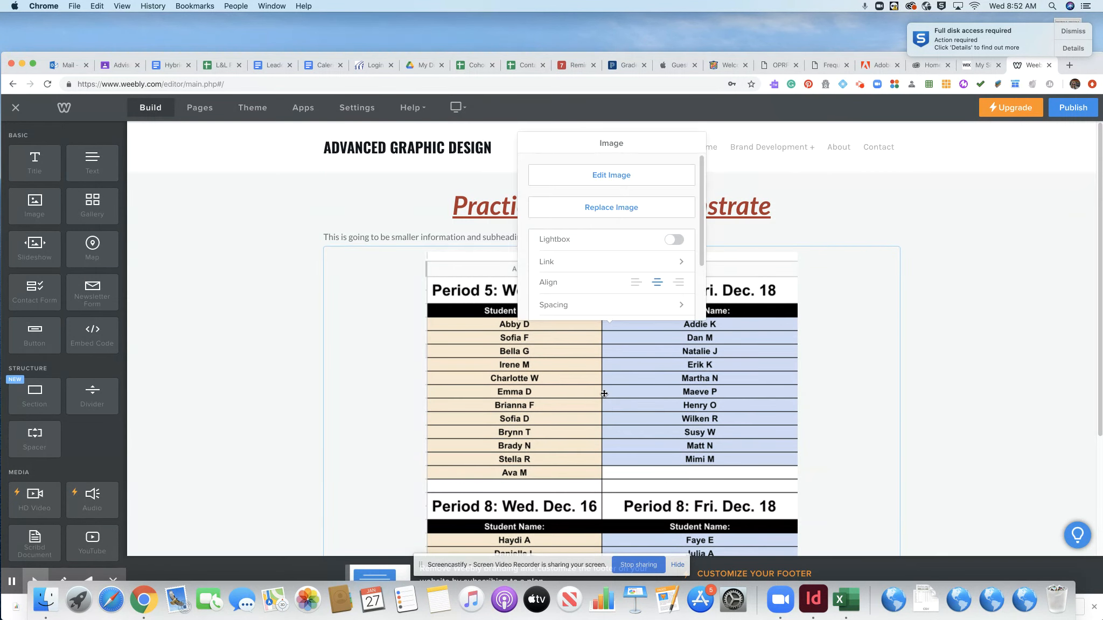
- Replace the image with the uploaded 'Screen Shot 2020-12-22 at 12.35.54 PM' T-shirt mockup
left_click(609, 210)
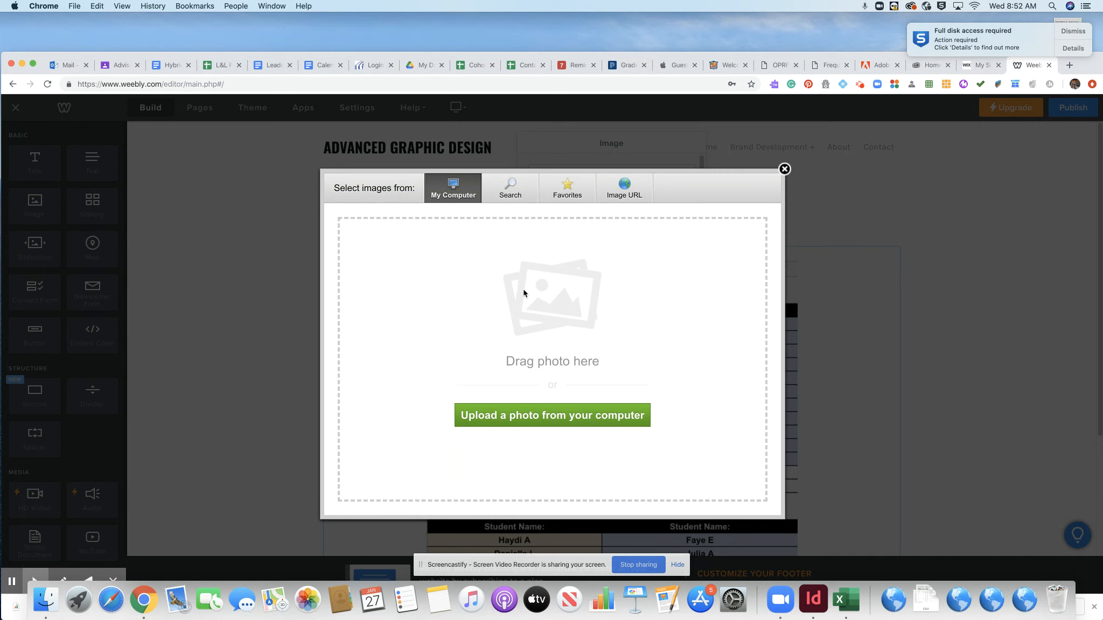
left_click(552, 417)
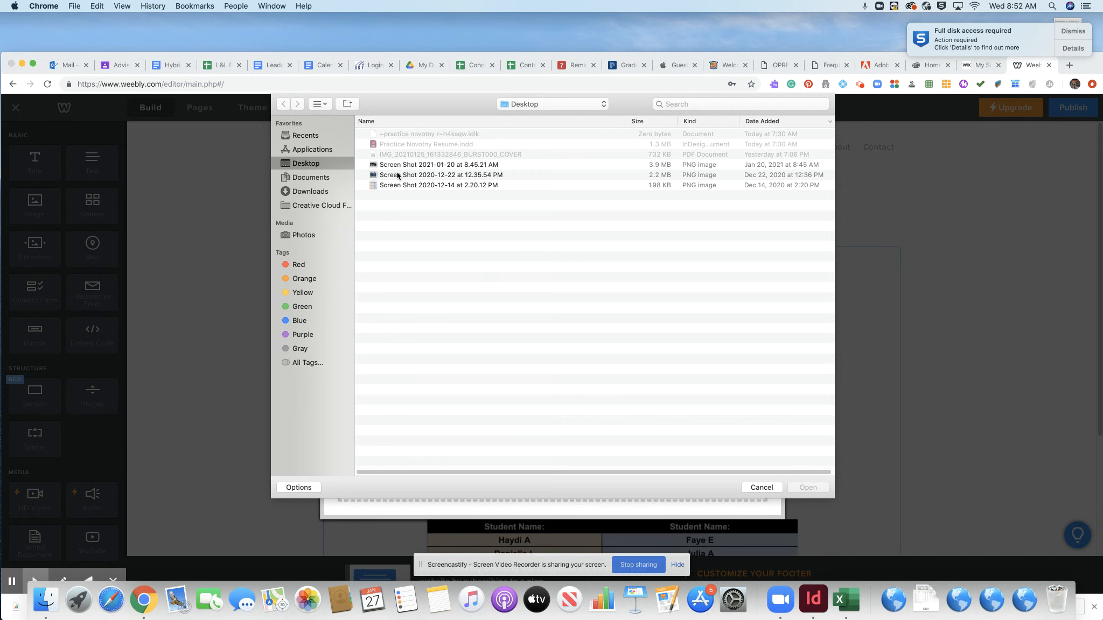
left_click(398, 175)
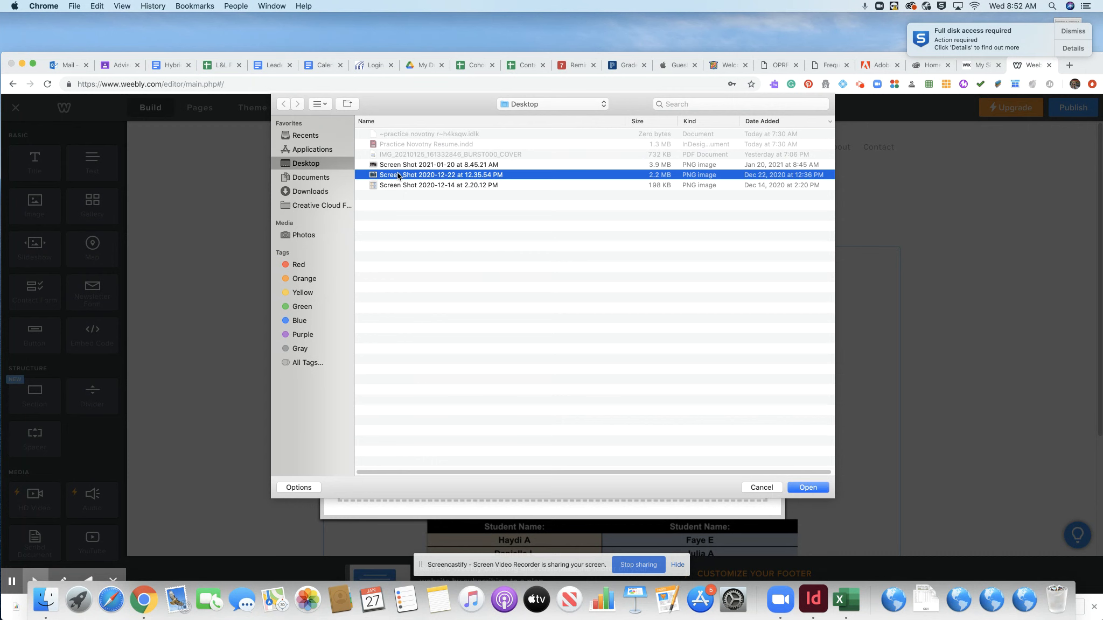
left_click(808, 488)
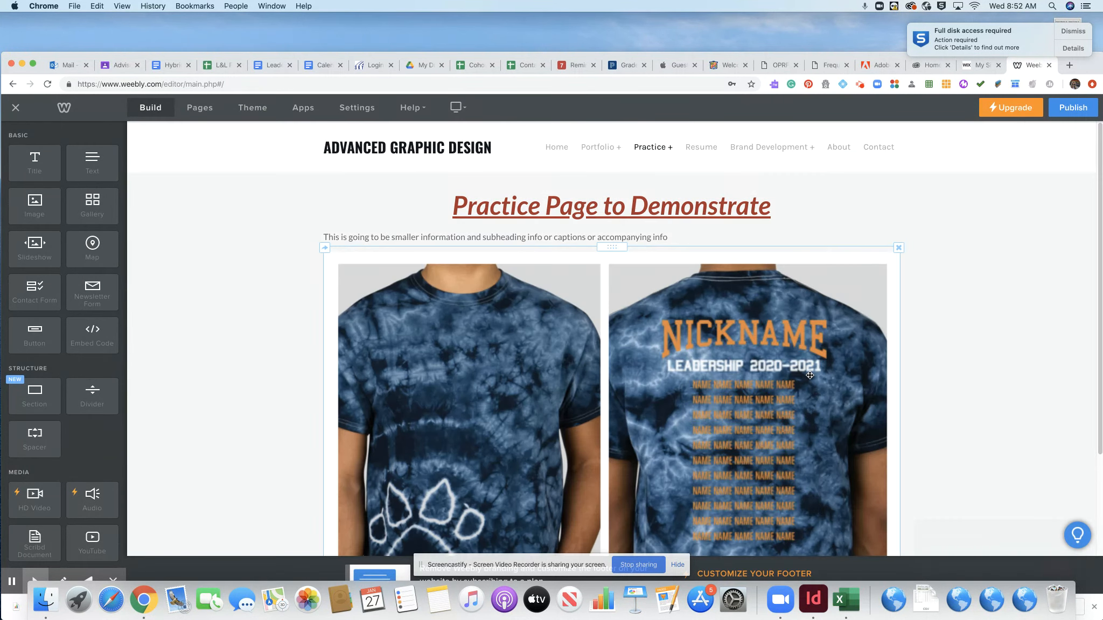
scroll(841, 422, "down", 3)
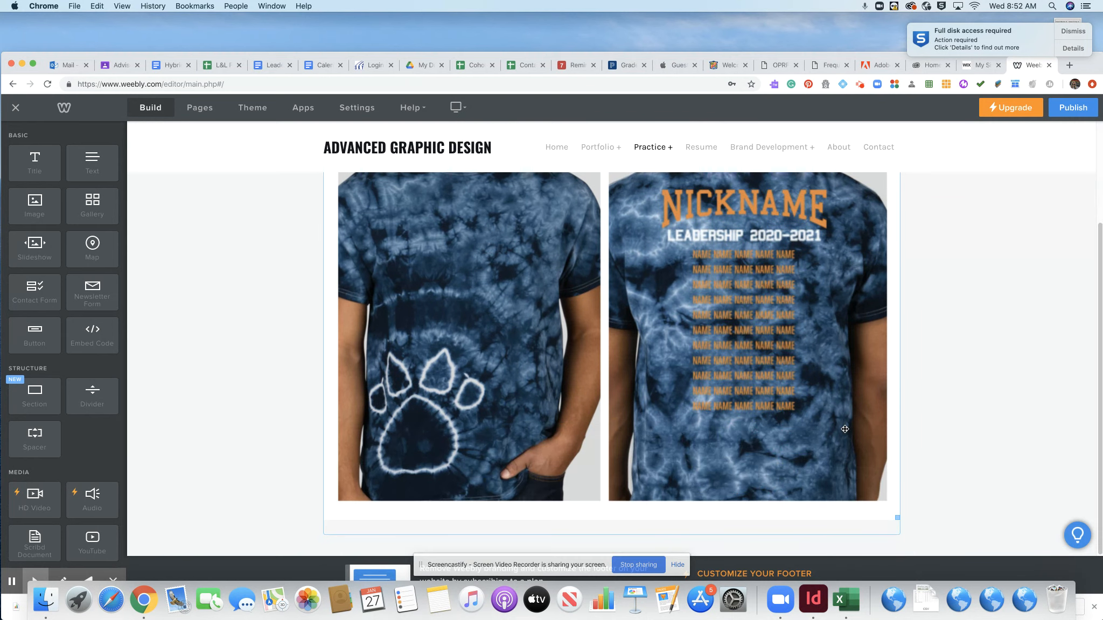
scroll(845, 430, "up", 3)
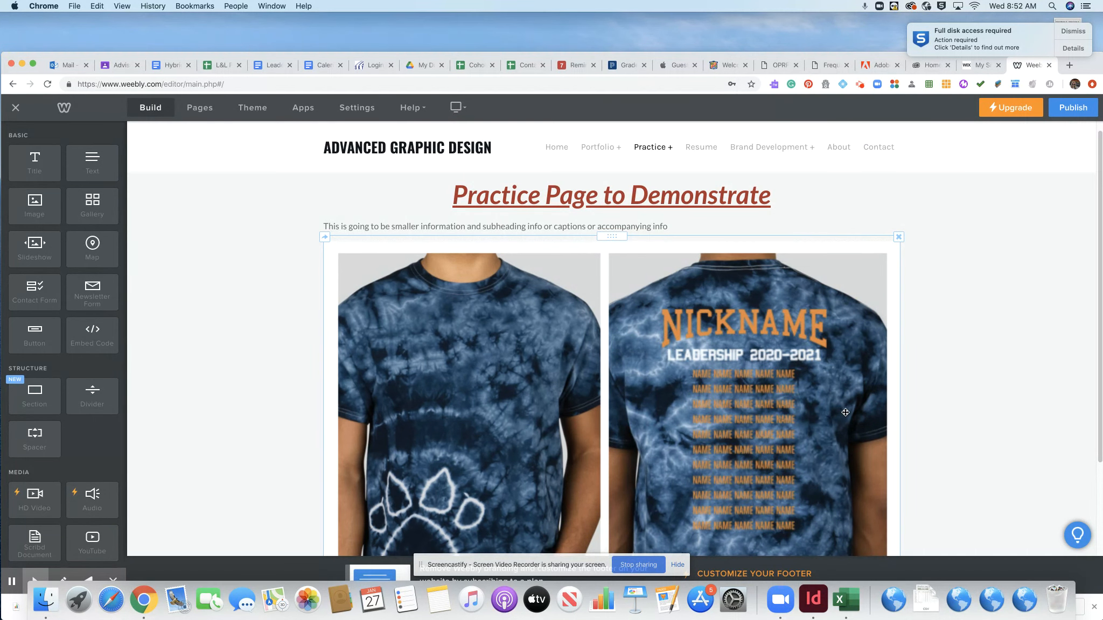
- Delete the T-shirt image and add a Gallery element below the Practice subheading
left_click(898, 238)
left_click(876, 206)
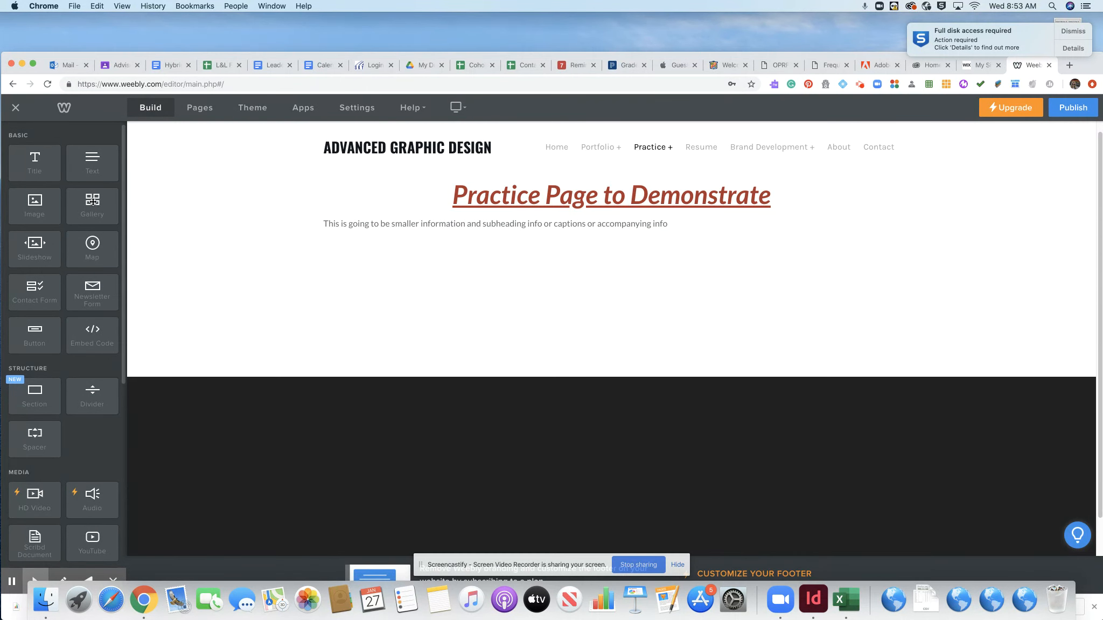
left_click_drag(93, 202, 439, 239)
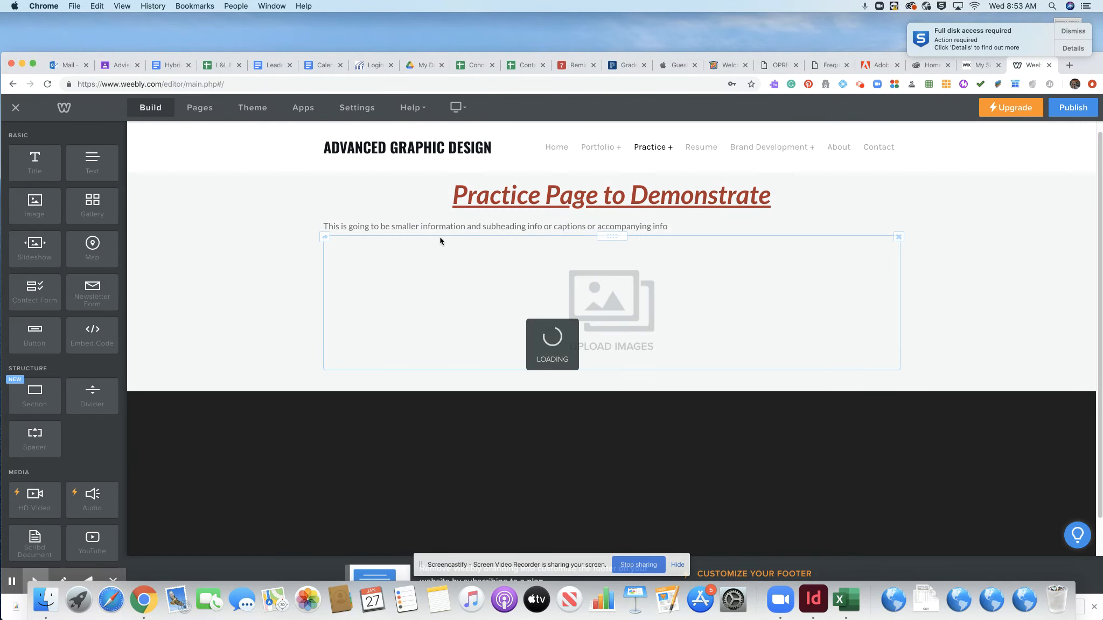
- Upload all three Desktop screenshots into the new gallery
left_click(616, 320)
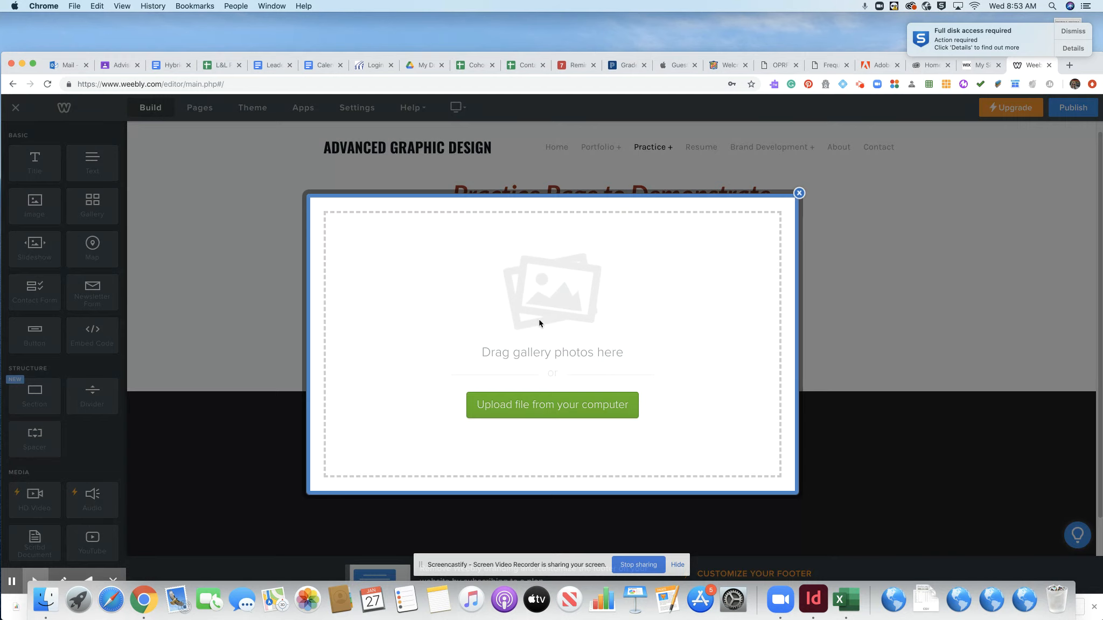
left_click(558, 412)
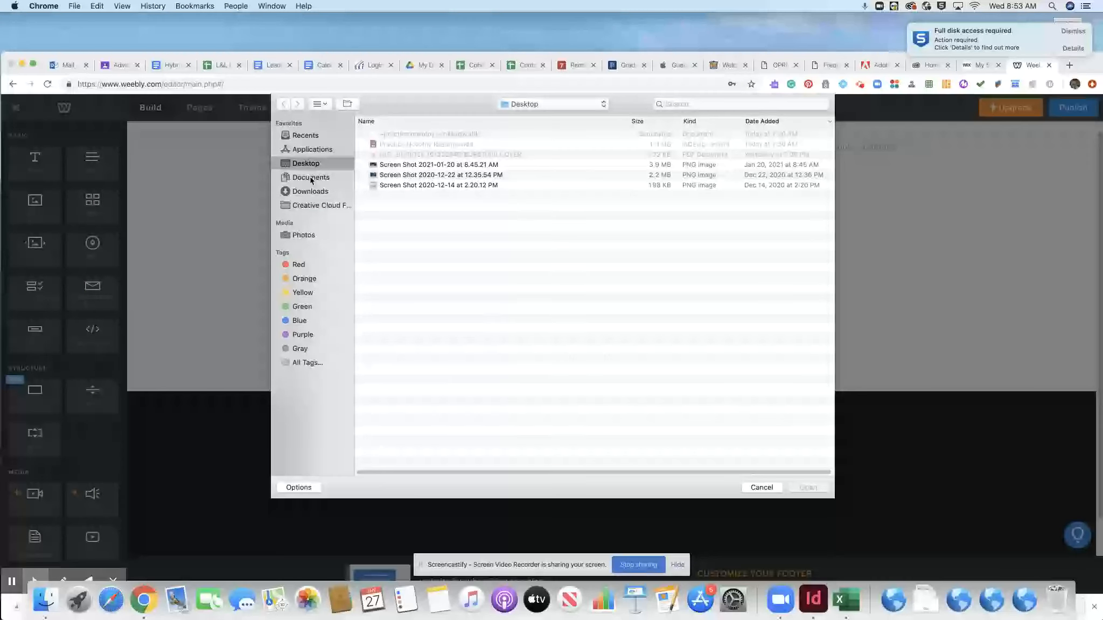
left_click(311, 179)
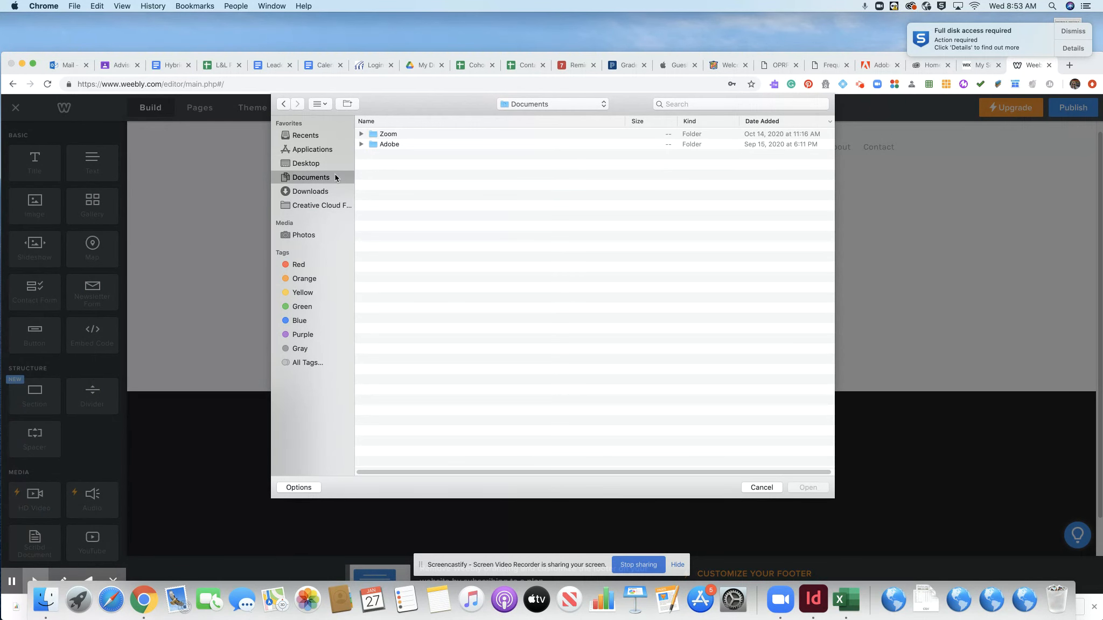
left_click(305, 163)
left_click(382, 167)
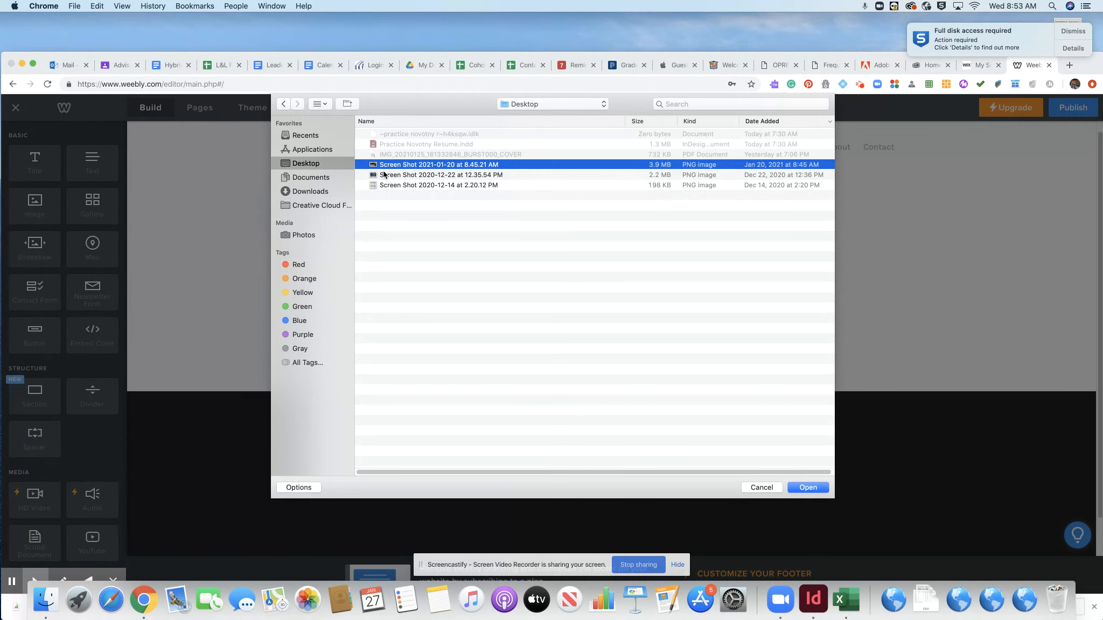
left_click(387, 186, "shift")
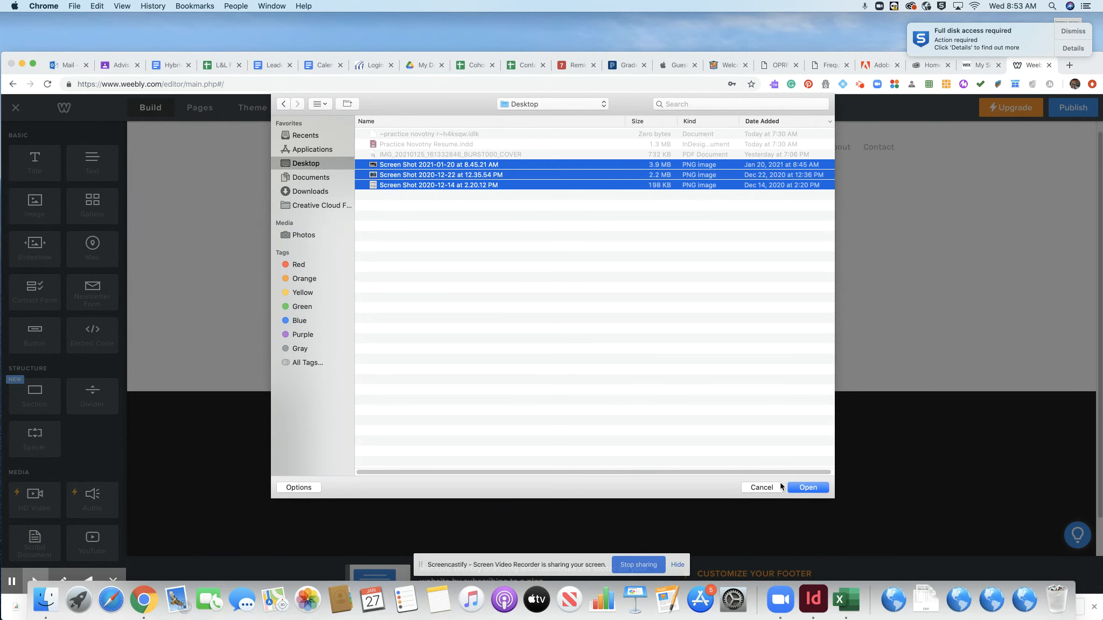
left_click(807, 487)
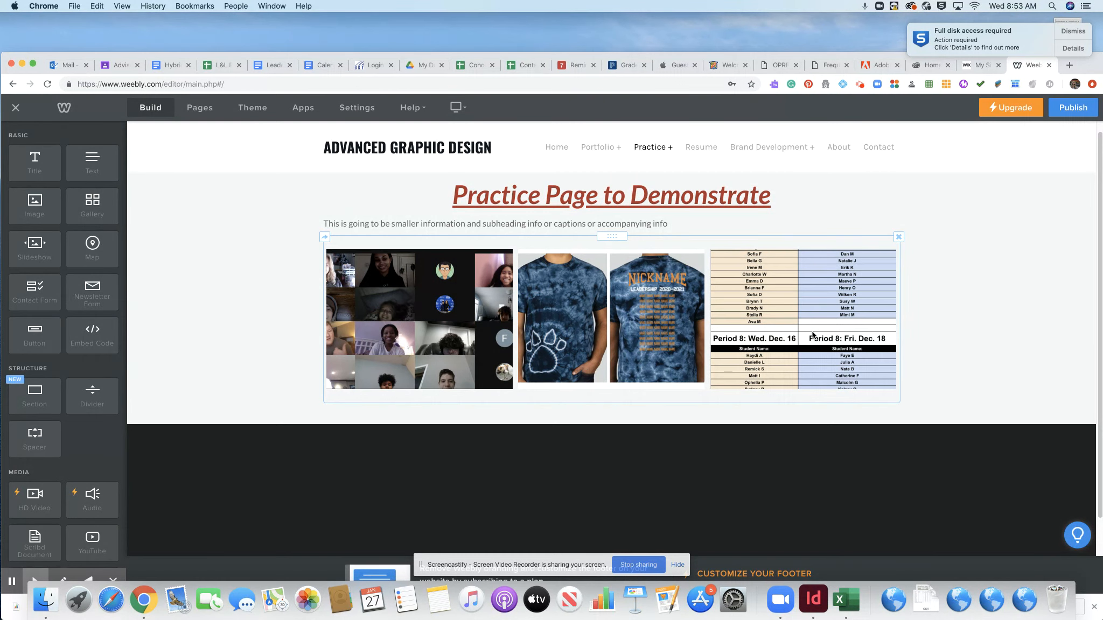
- Set the Practice gallery to 2 columns, then bring up the Practice page settings
left_click(618, 248)
left_click(627, 433)
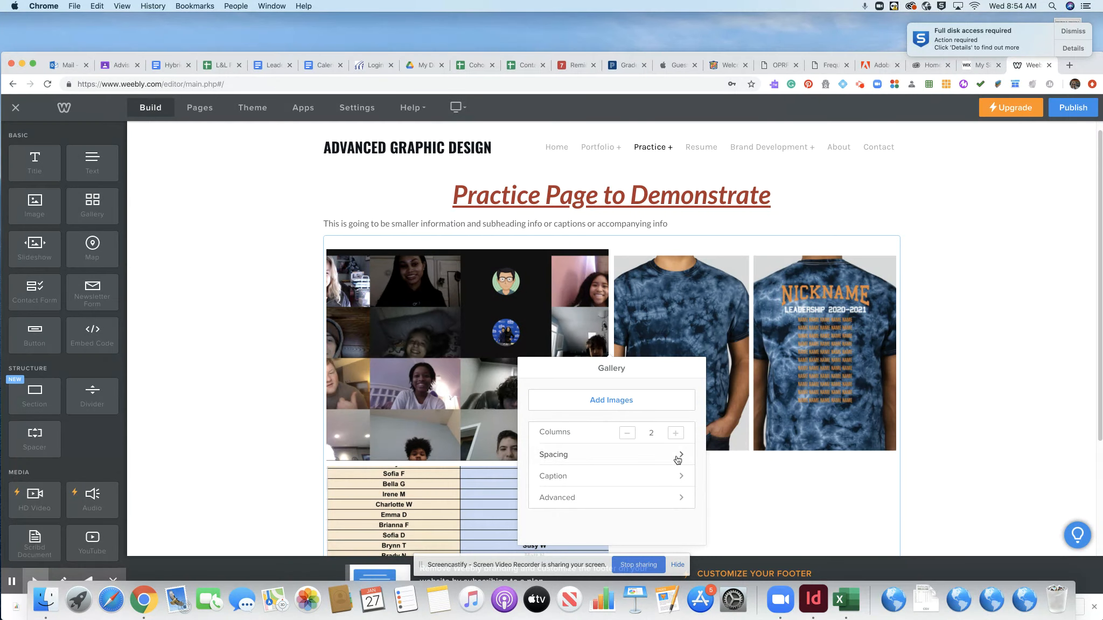
left_click(680, 497)
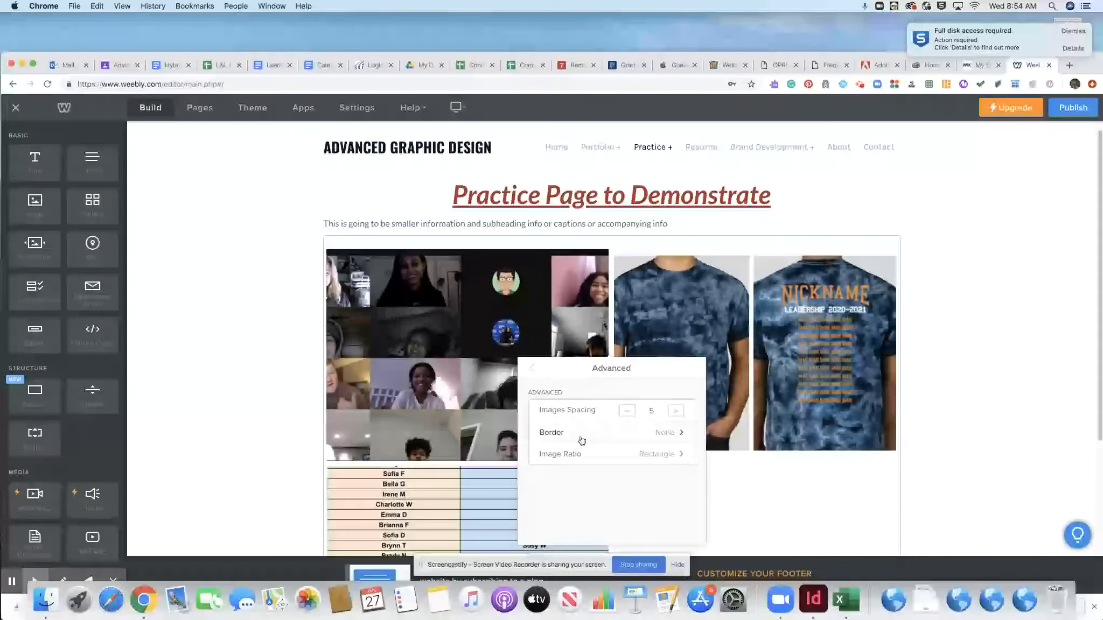
left_click(532, 368)
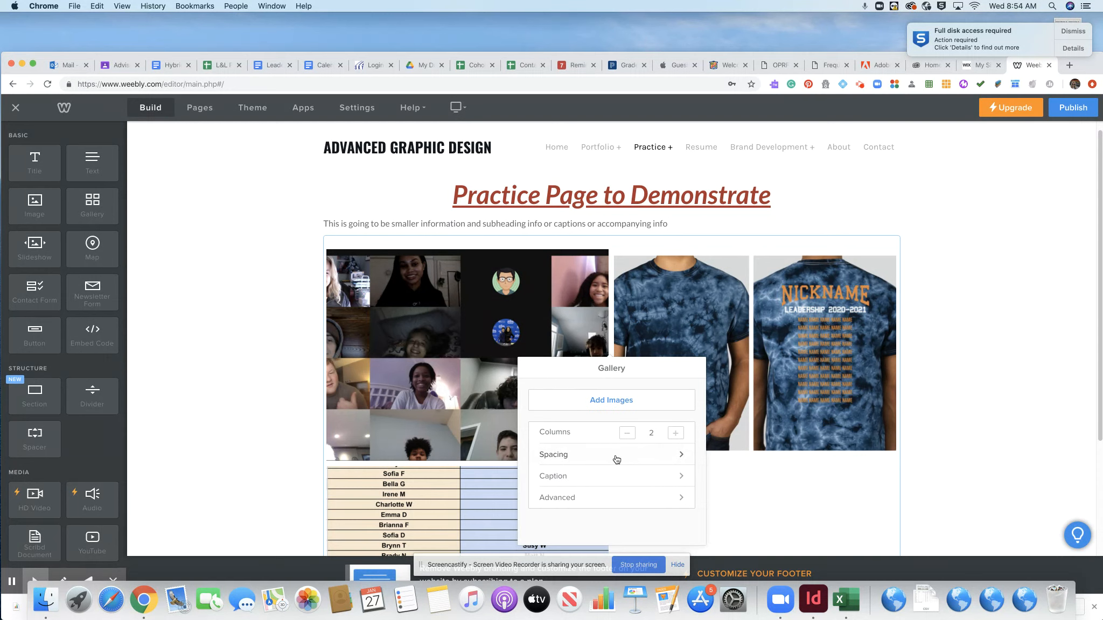
left_click(726, 478)
left_click(197, 108)
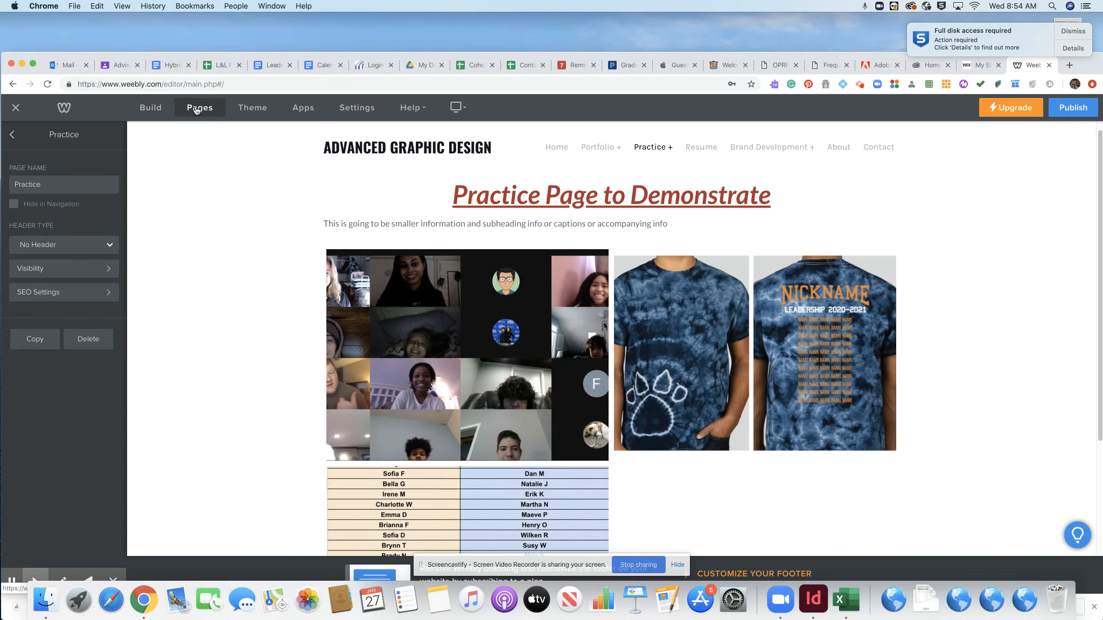
- Look through the Resume and Brand Development page settings from the pages list
left_click(13, 137)
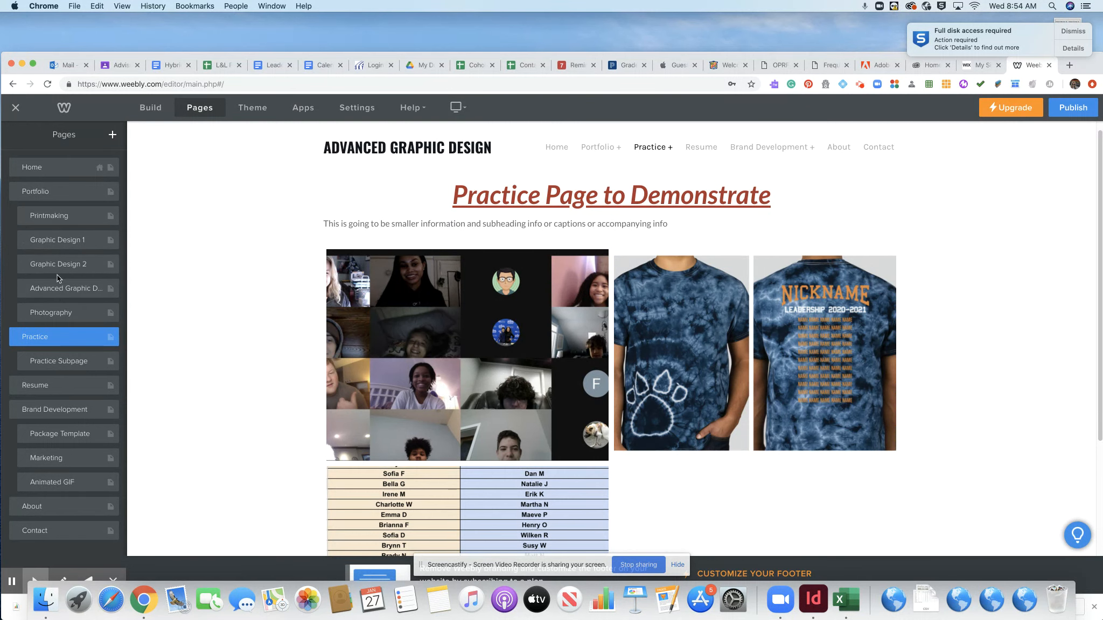
left_click(52, 386)
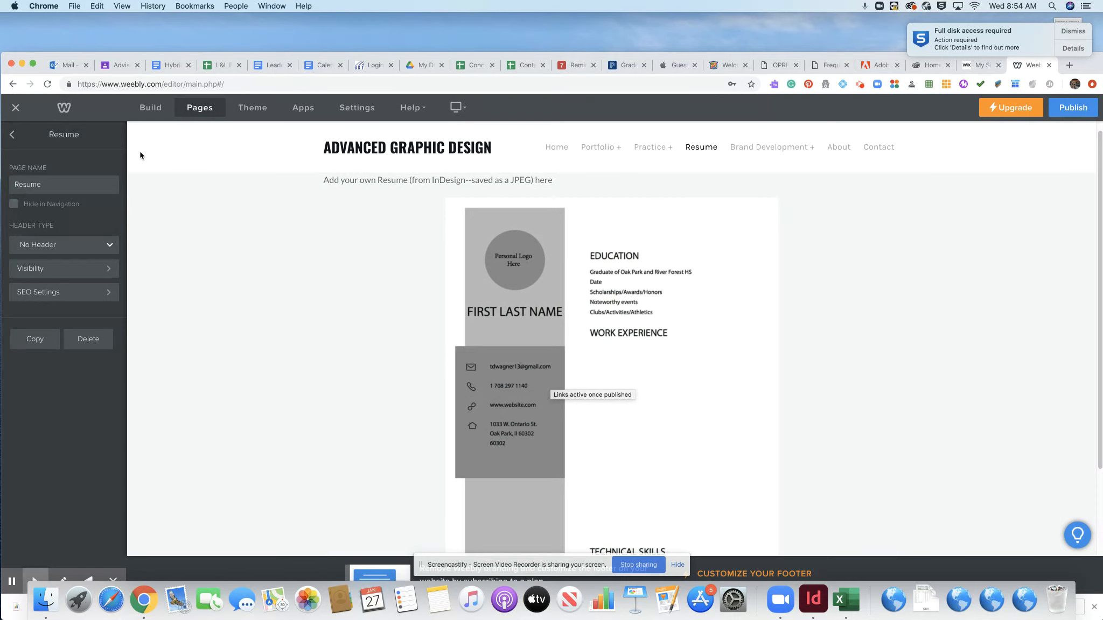
left_click(13, 135)
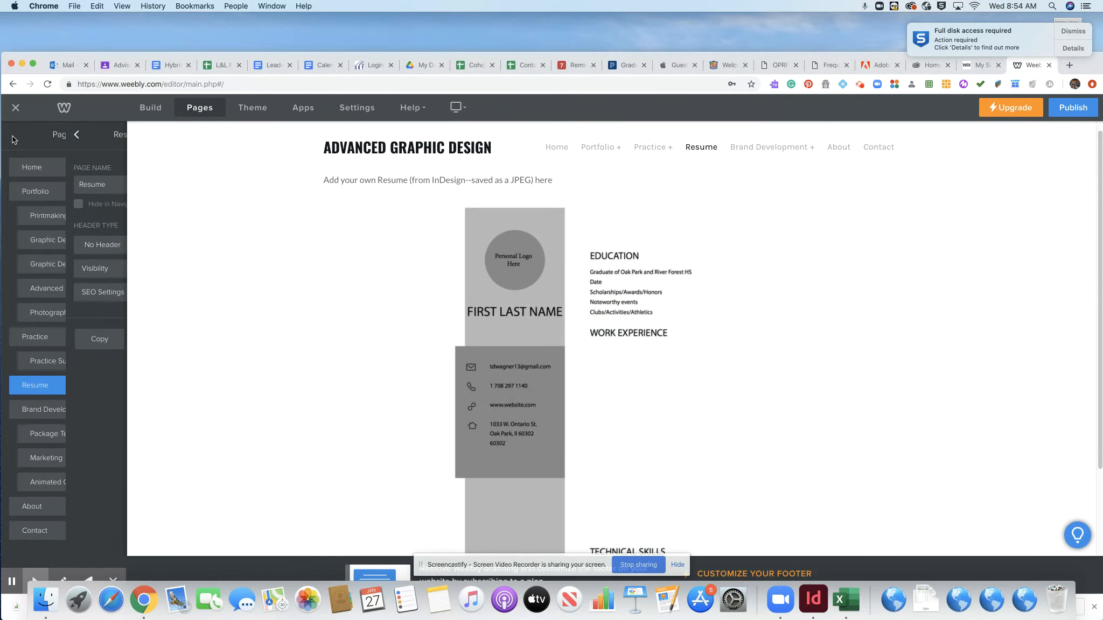
left_click(54, 410)
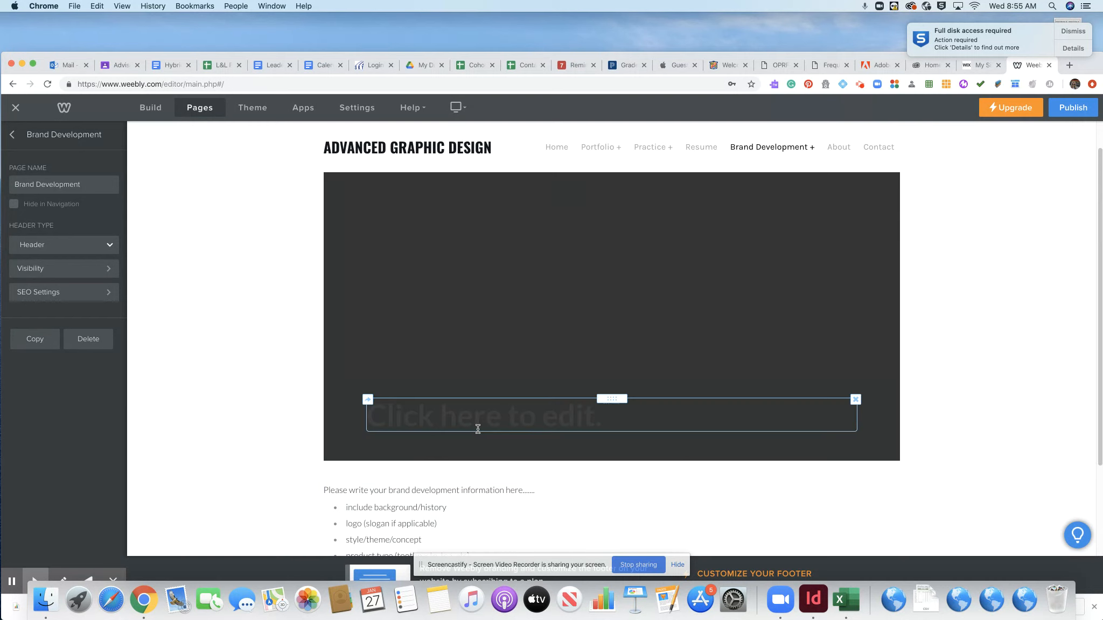
left_click(13, 135)
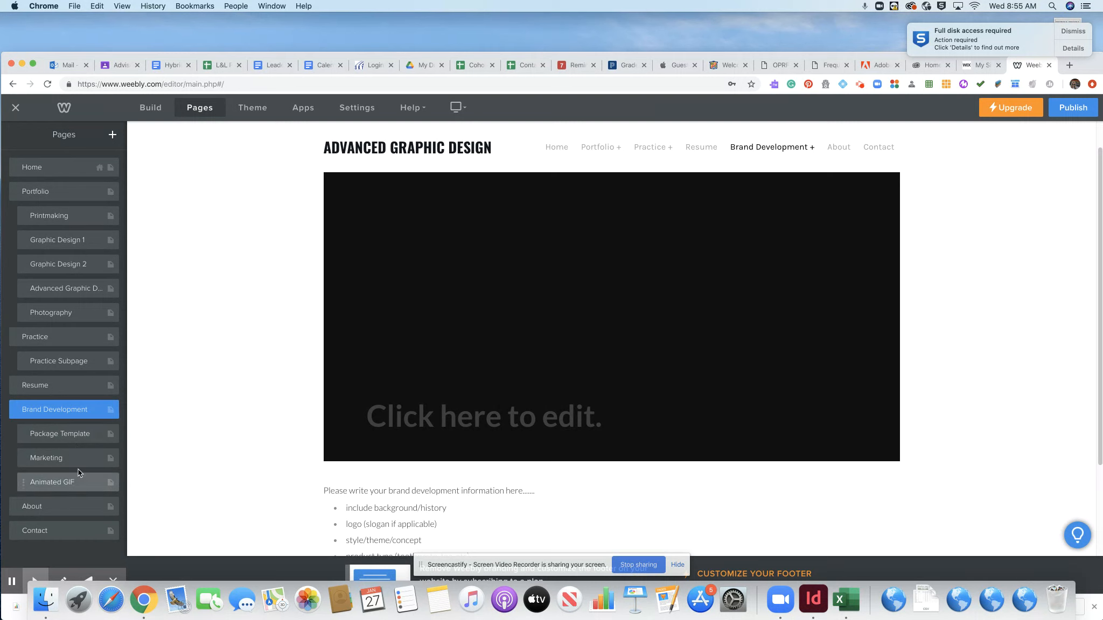
- Check the Package Template and About pages, then open the Contact page
left_click(79, 434)
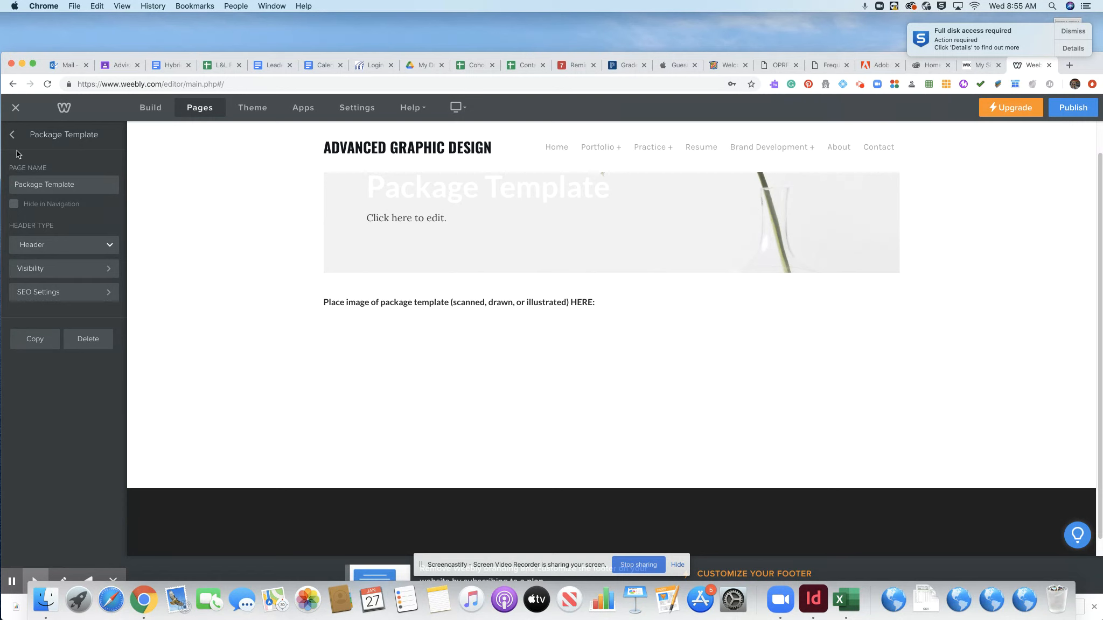
left_click(12, 135)
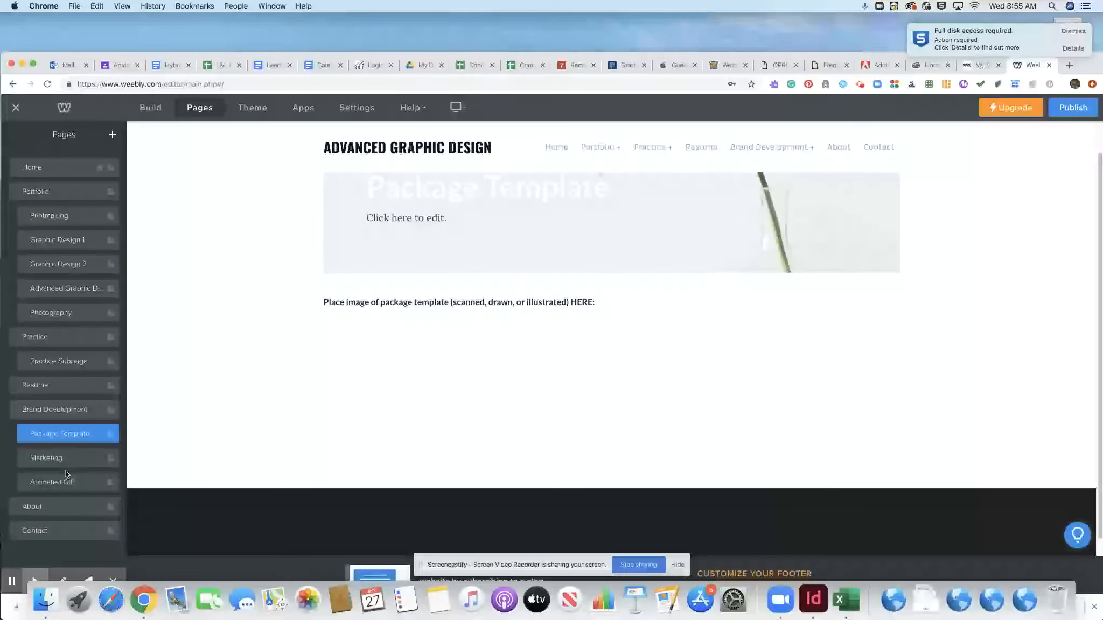
left_click(64, 507)
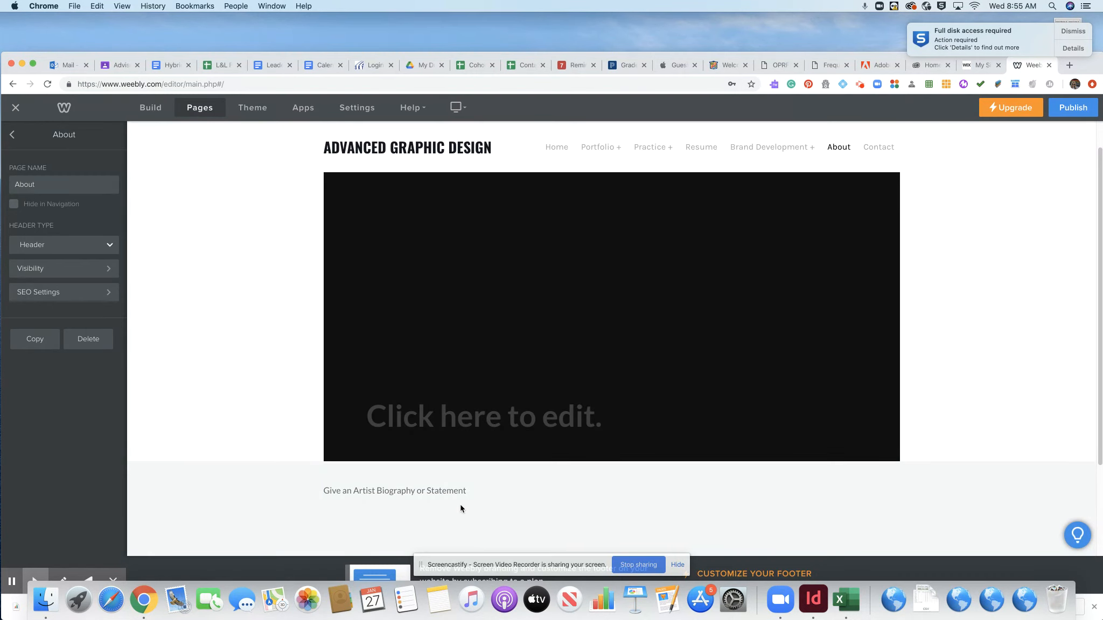
left_click(13, 135)
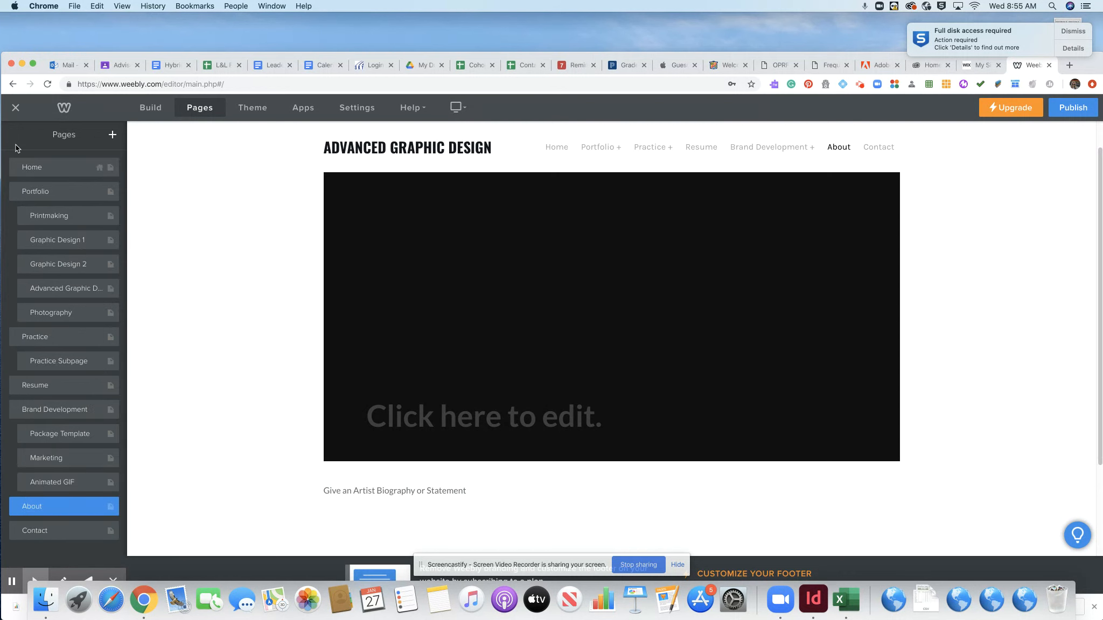
left_click(53, 530)
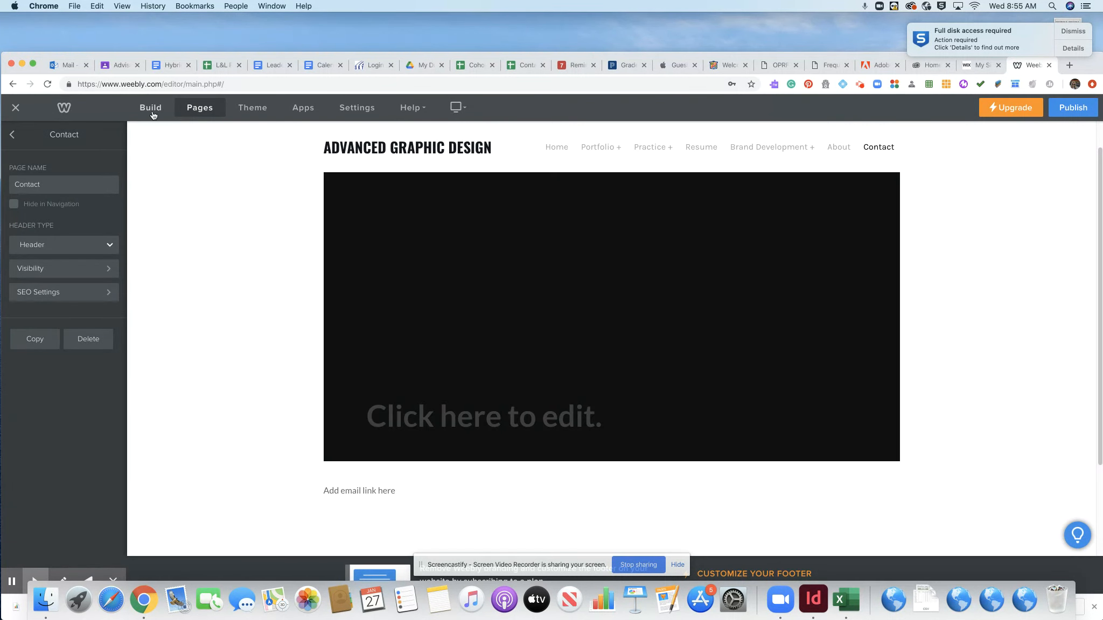
- Place a Contact Form element with Name, Email and Comment fields on the Contact page
left_click(151, 110)
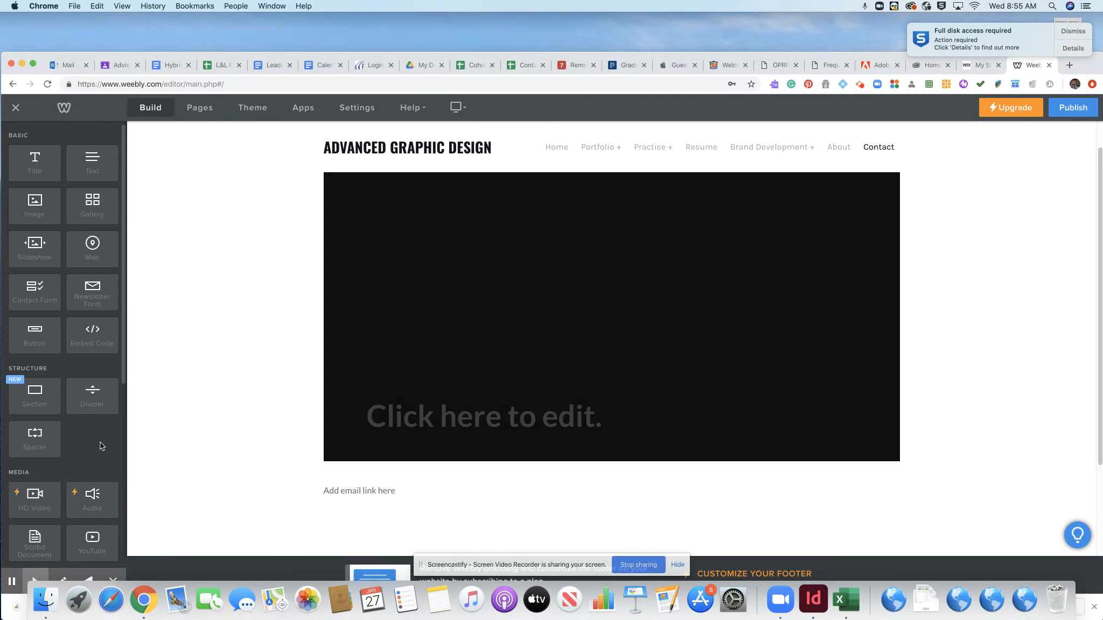
scroll(102, 440, "down", 4)
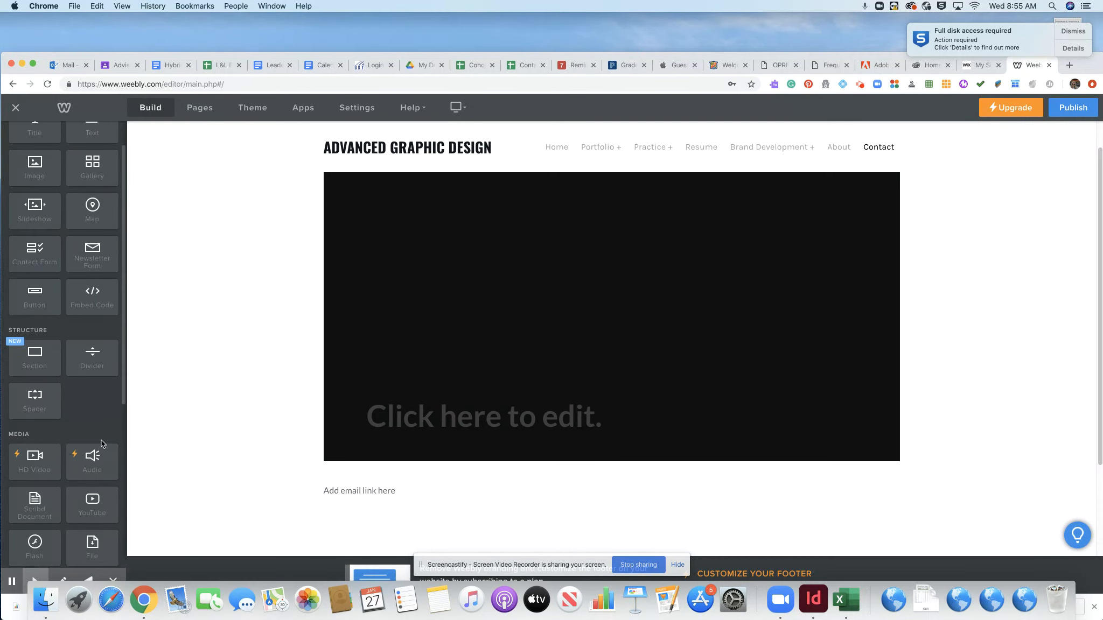
scroll(101, 440, "down", 7)
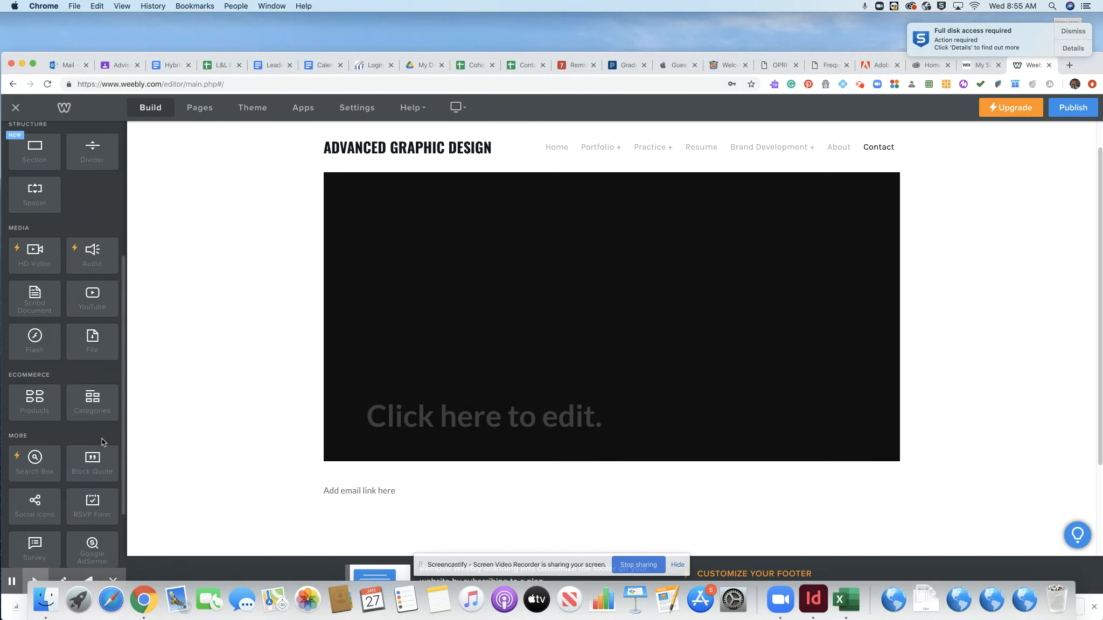
scroll(102, 438, "down", 2)
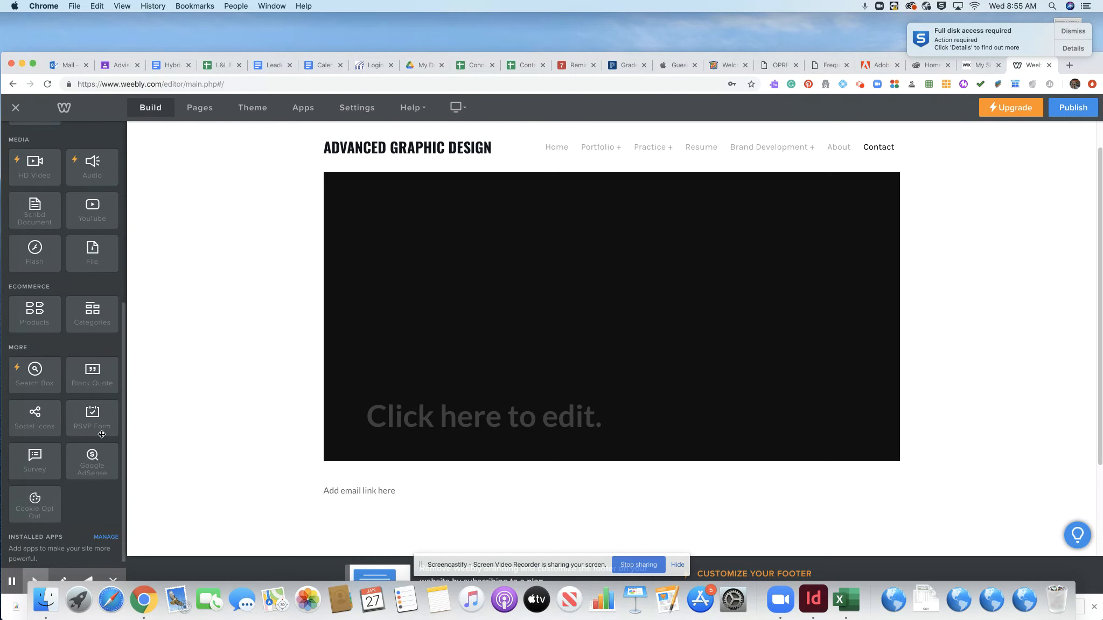
scroll(102, 434, "up", 5)
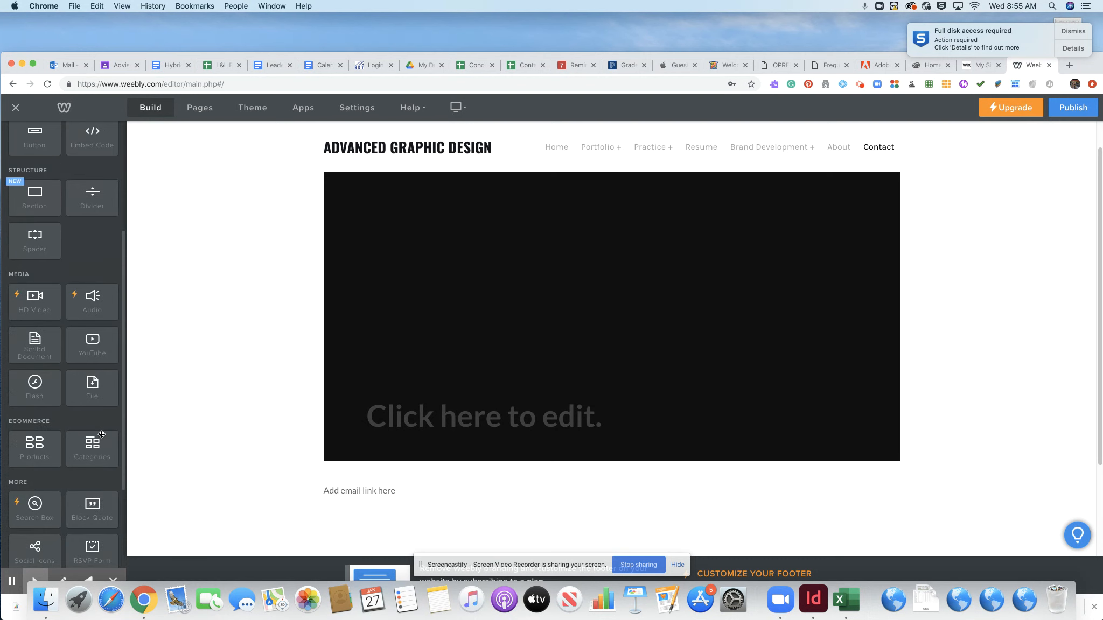
scroll(102, 434, "up", 7)
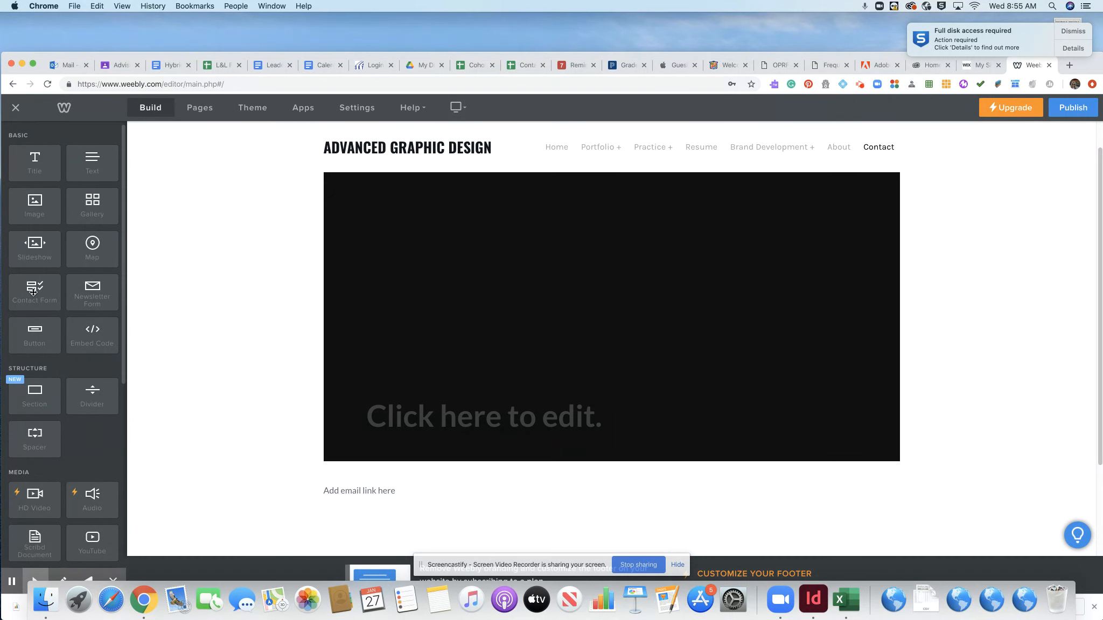
left_click_drag(33, 292, 452, 495)
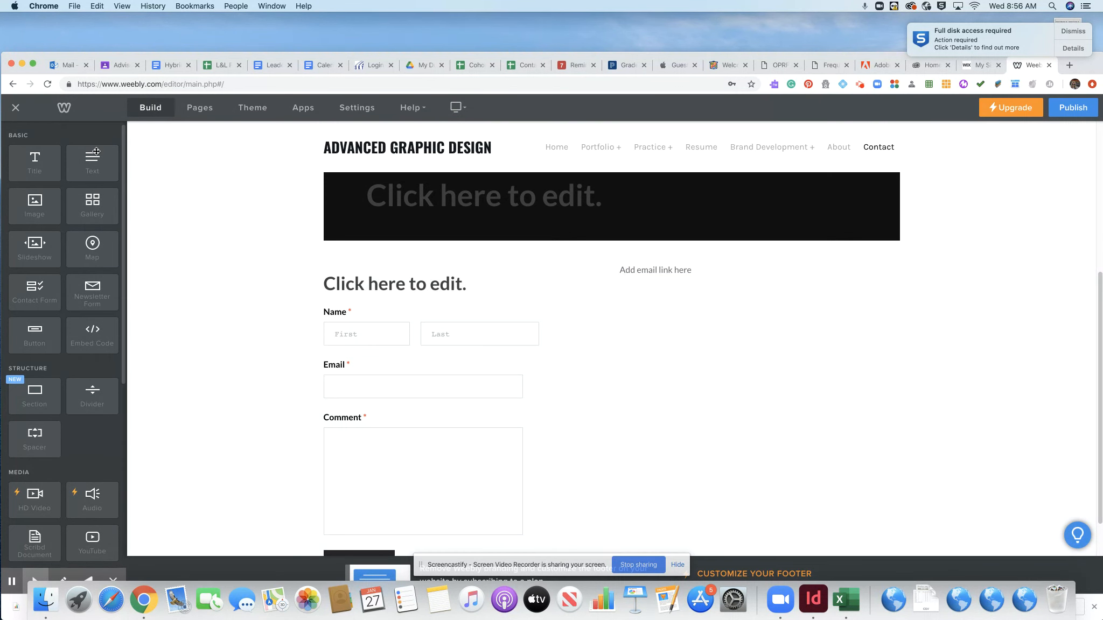
- Switch to the Home page from the pages list and publish the Advanced Graphic Design site
left_click(204, 112)
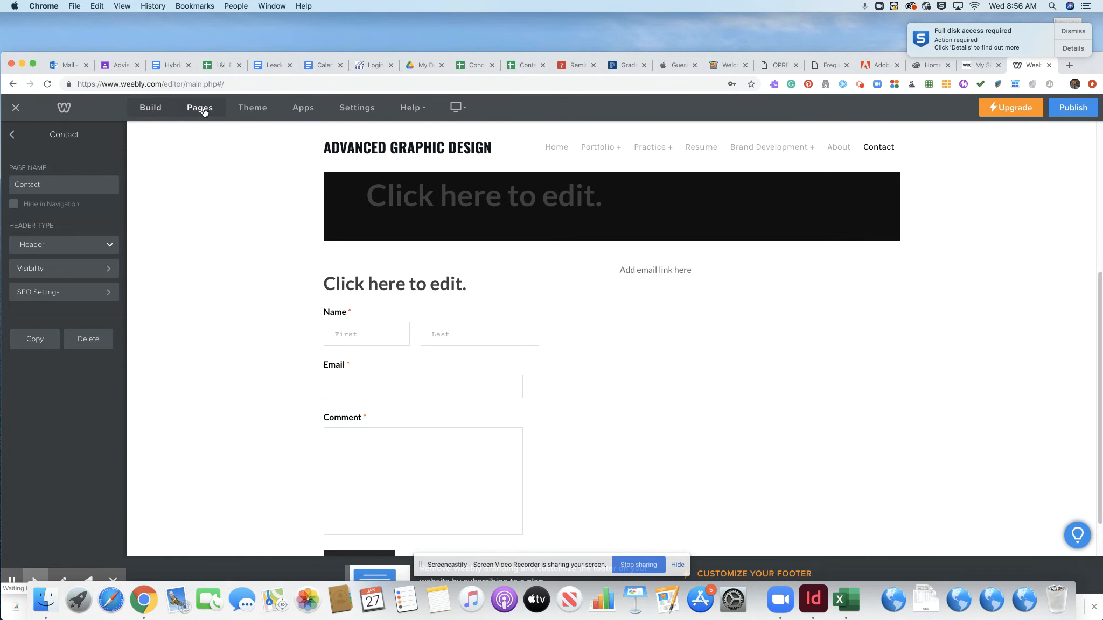
left_click(12, 134)
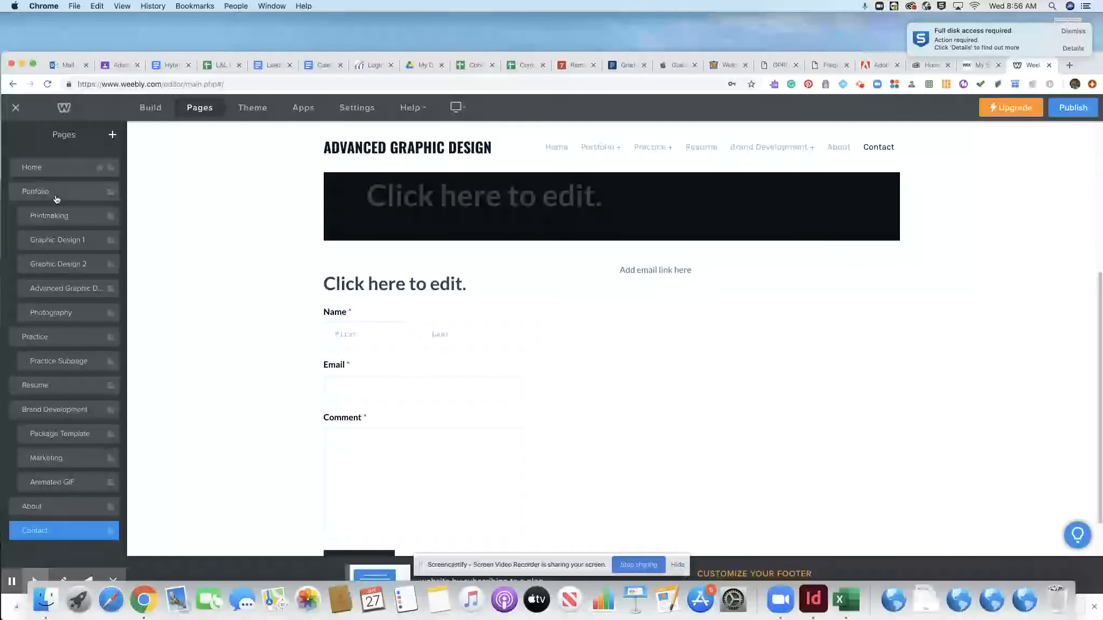
left_click(38, 169)
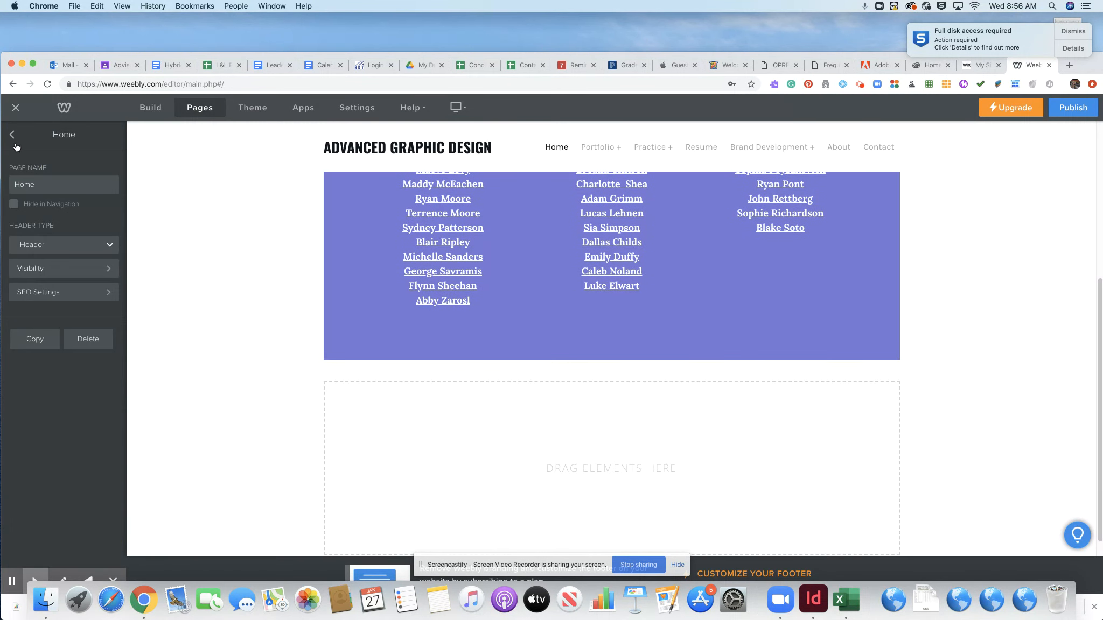
left_click(12, 136)
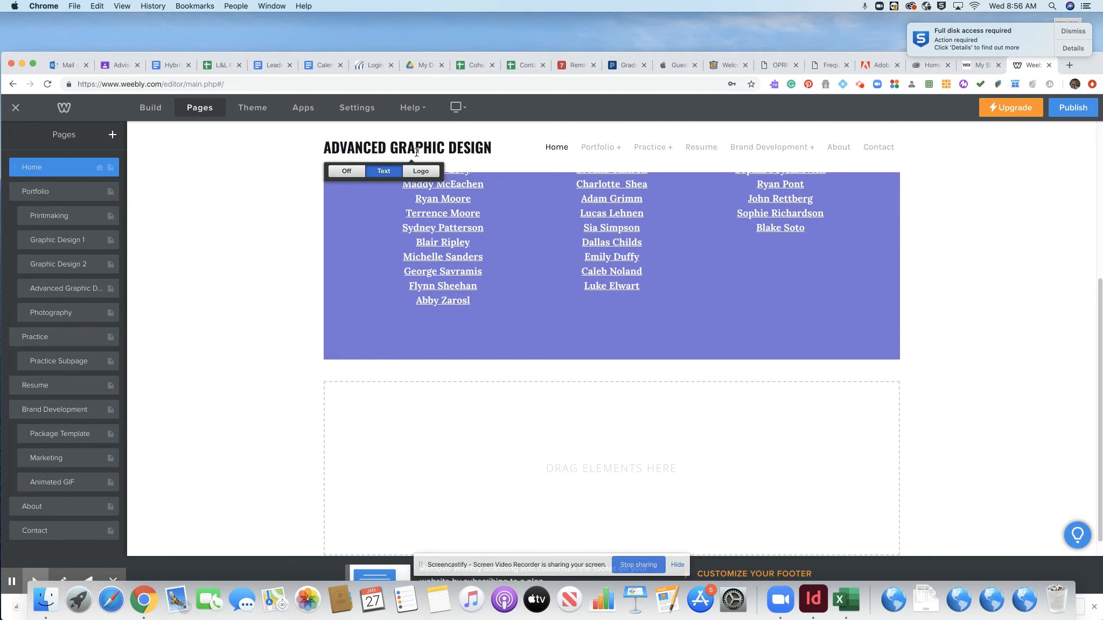
left_click(1070, 110)
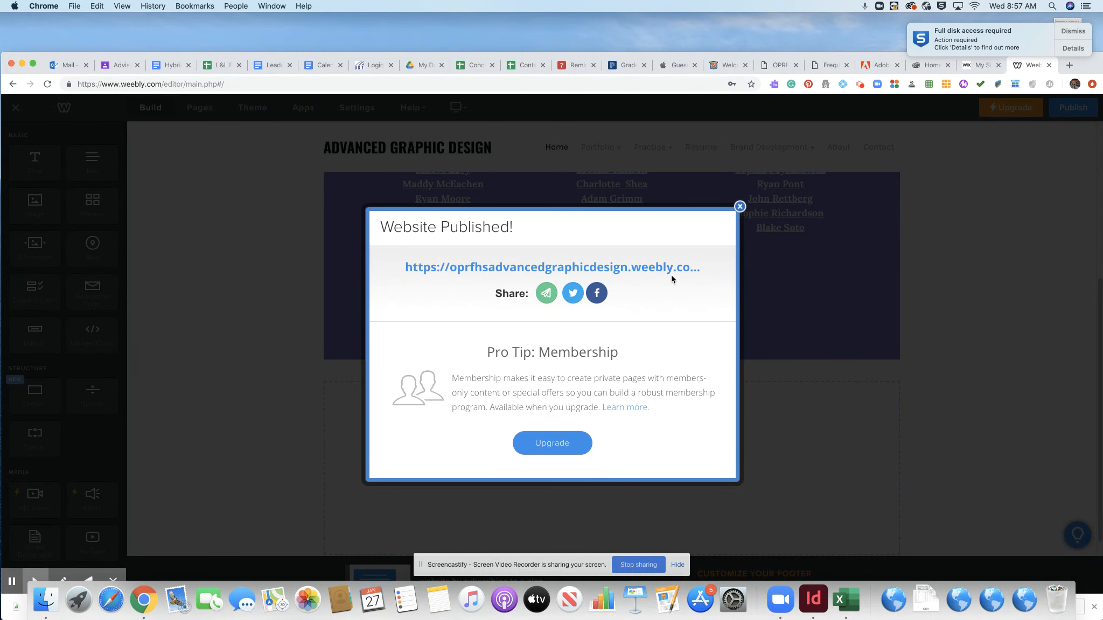
- Close the Website Published confirmation, republish the site, and close the confirmation again
left_click(740, 207)
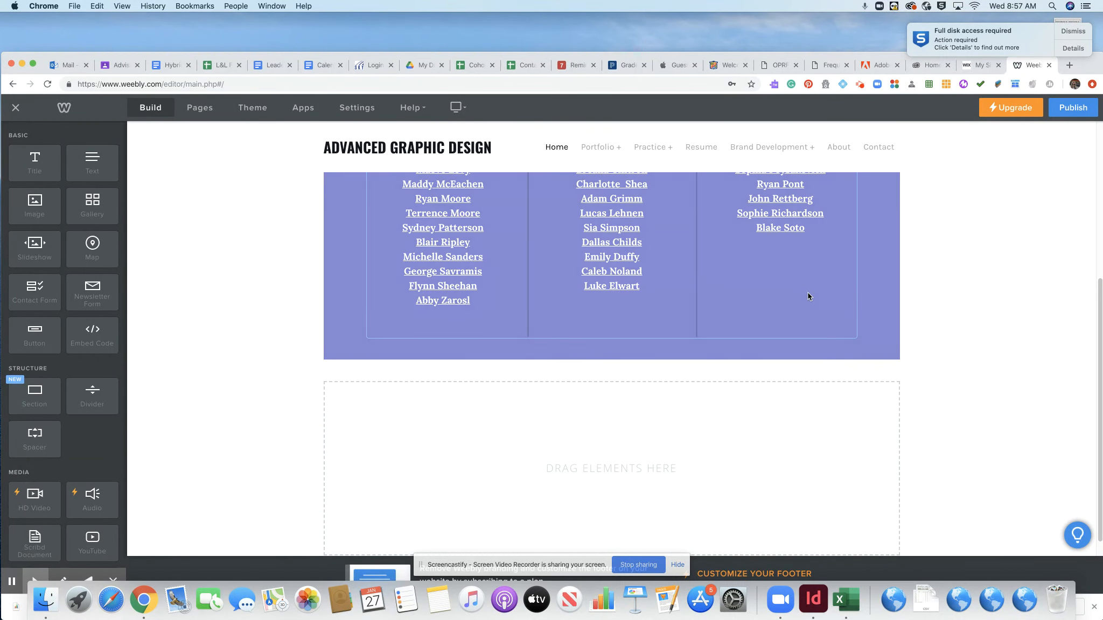
left_click(1072, 110)
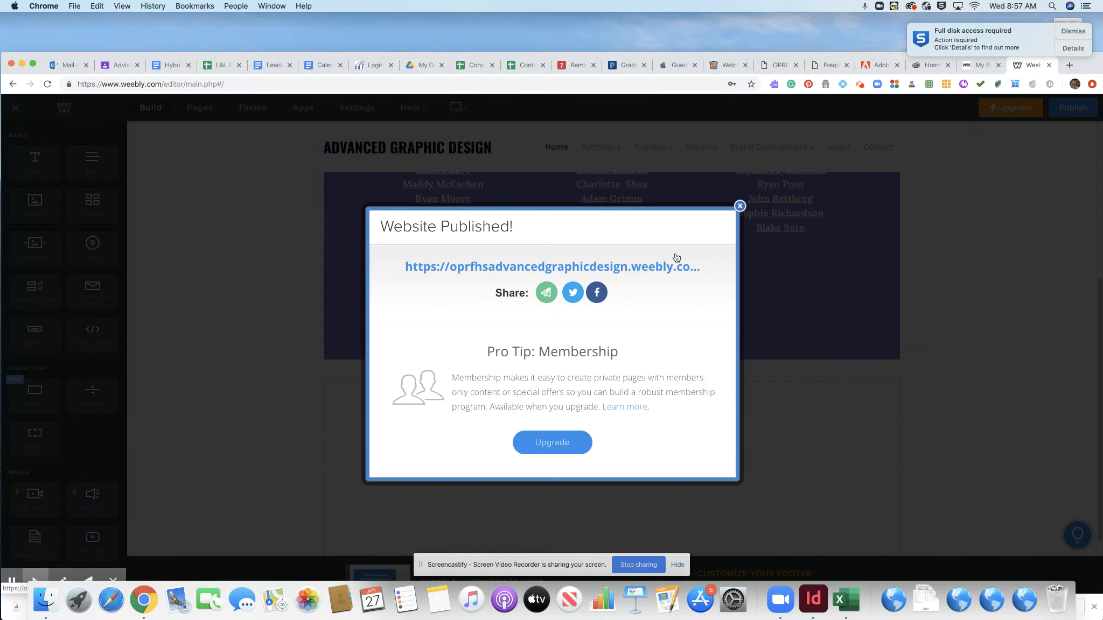
left_click(740, 206)
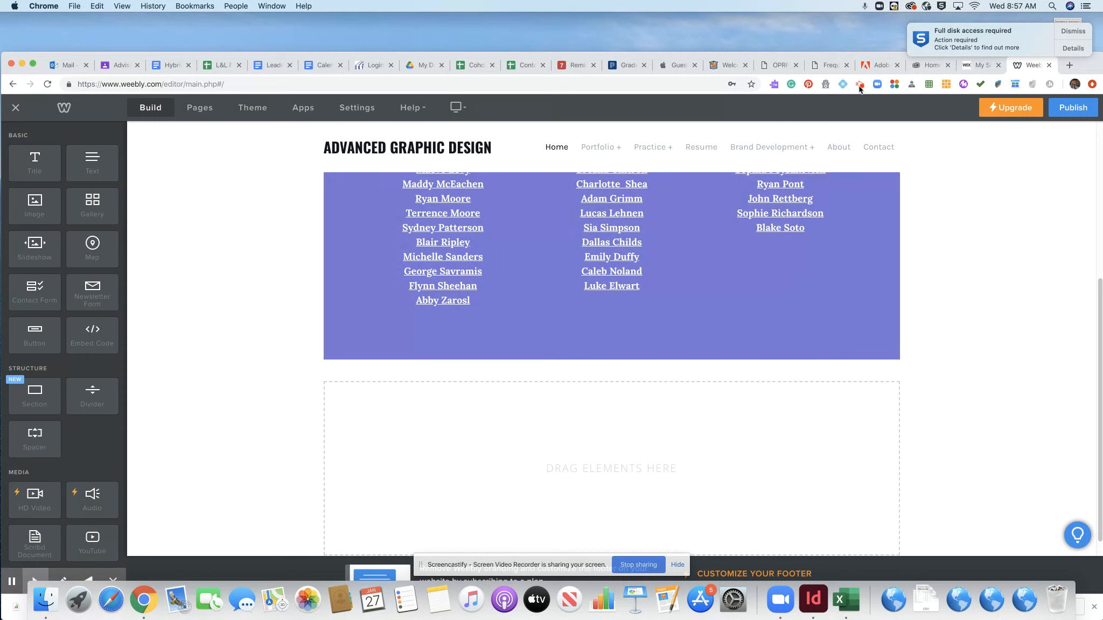